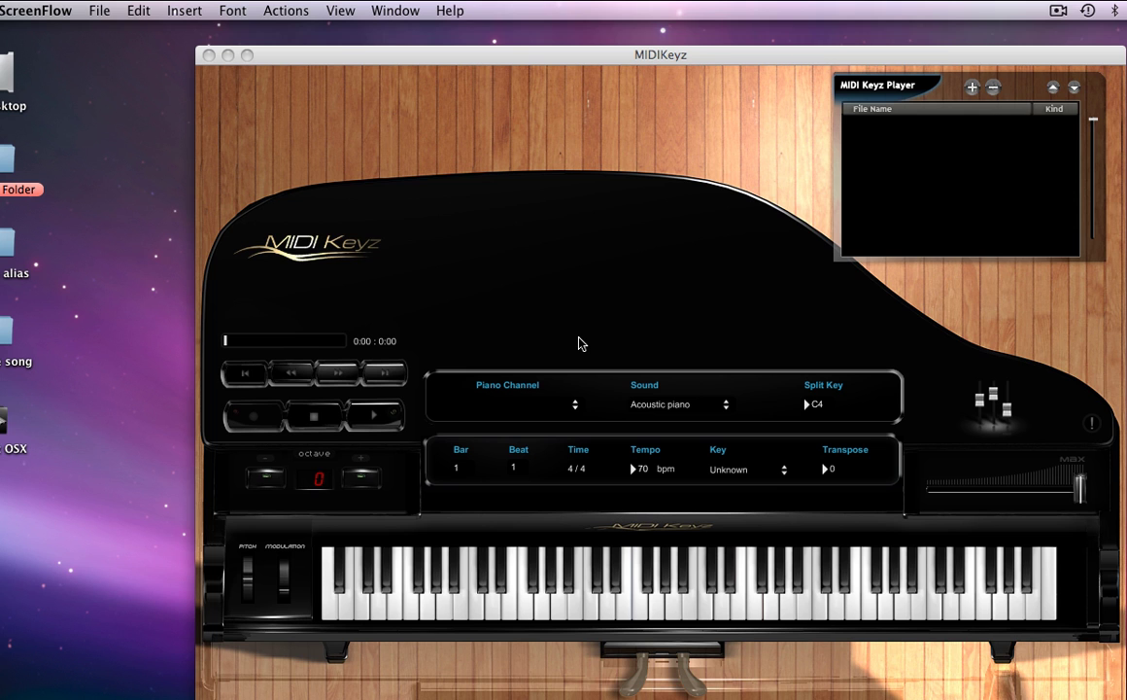
Step: Bring the MIDIKeyz piano window forward and nudge it slightly up and left
{"action": "left_click", "coordinate": [556, 160]}
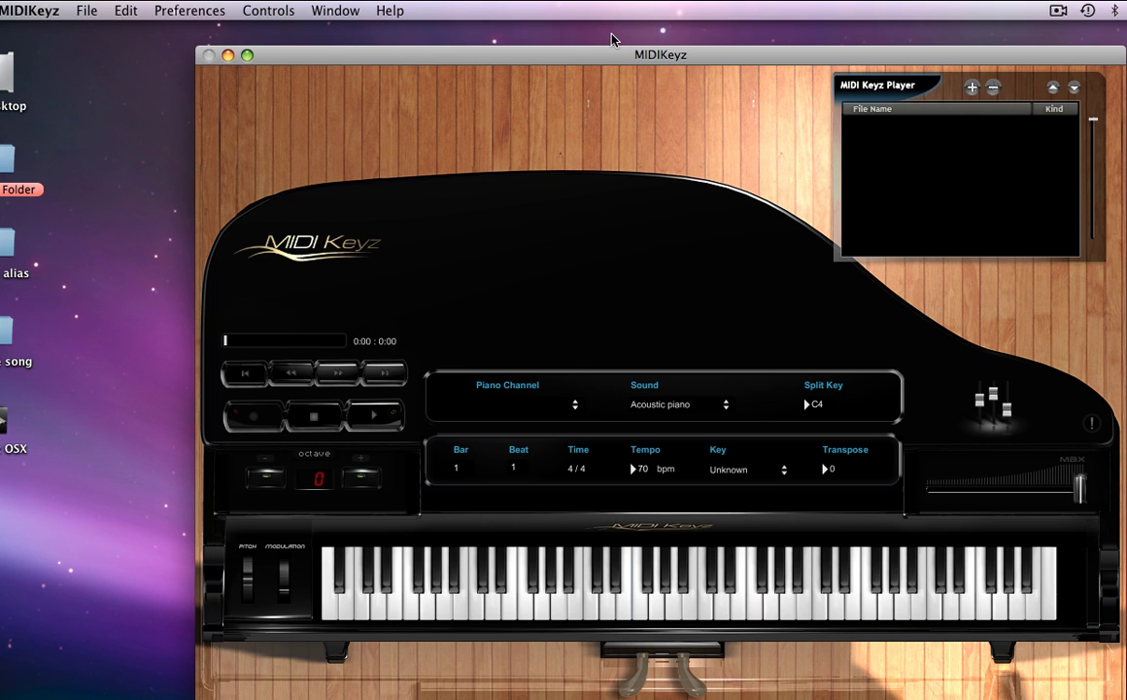
{"action": "mouse_move", "coordinate": [610, 56]}
{"action": "left_mouse_down"}
{"action": "mouse_move", "coordinate": [737, 29]}
{"action": "mouse_move", "coordinate": [604, 44]}
{"action": "left_mouse_up"}
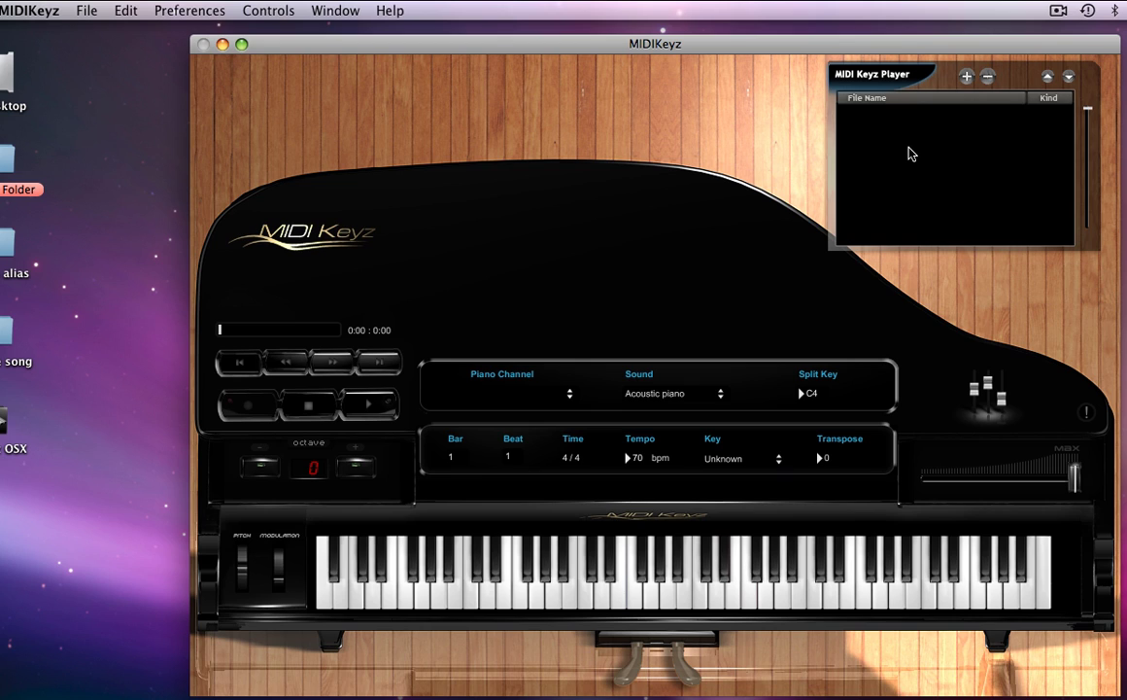
{"action": "left_click", "coordinate": [311, 236]}
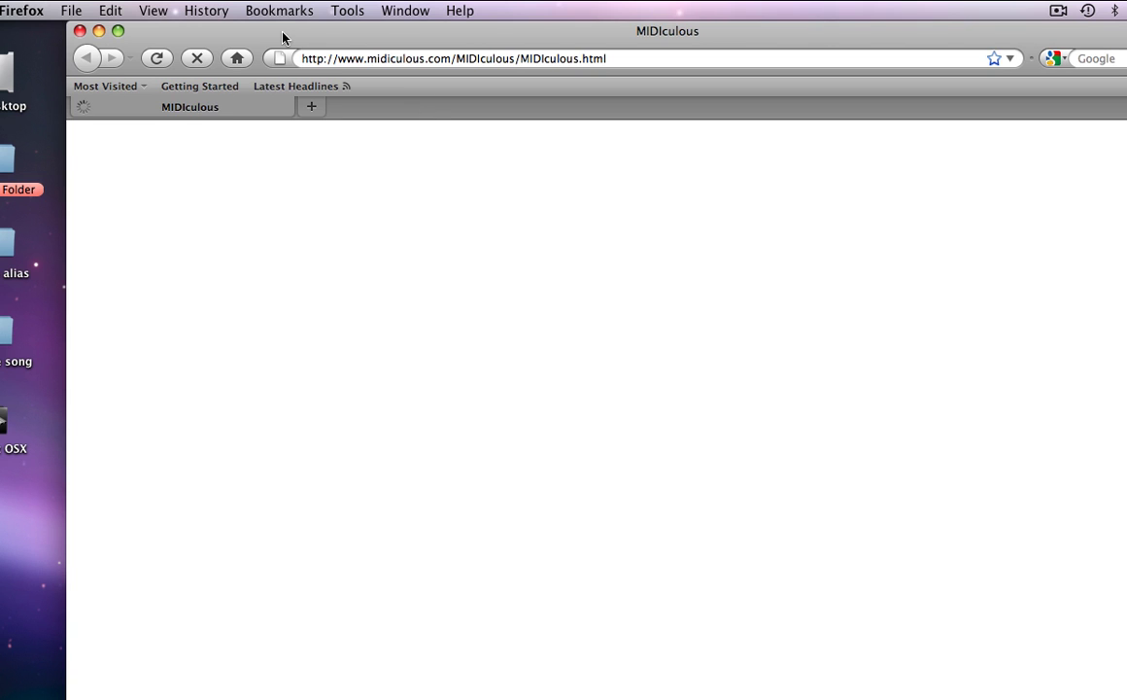
{"action": "left_click", "coordinate": [79, 31]}
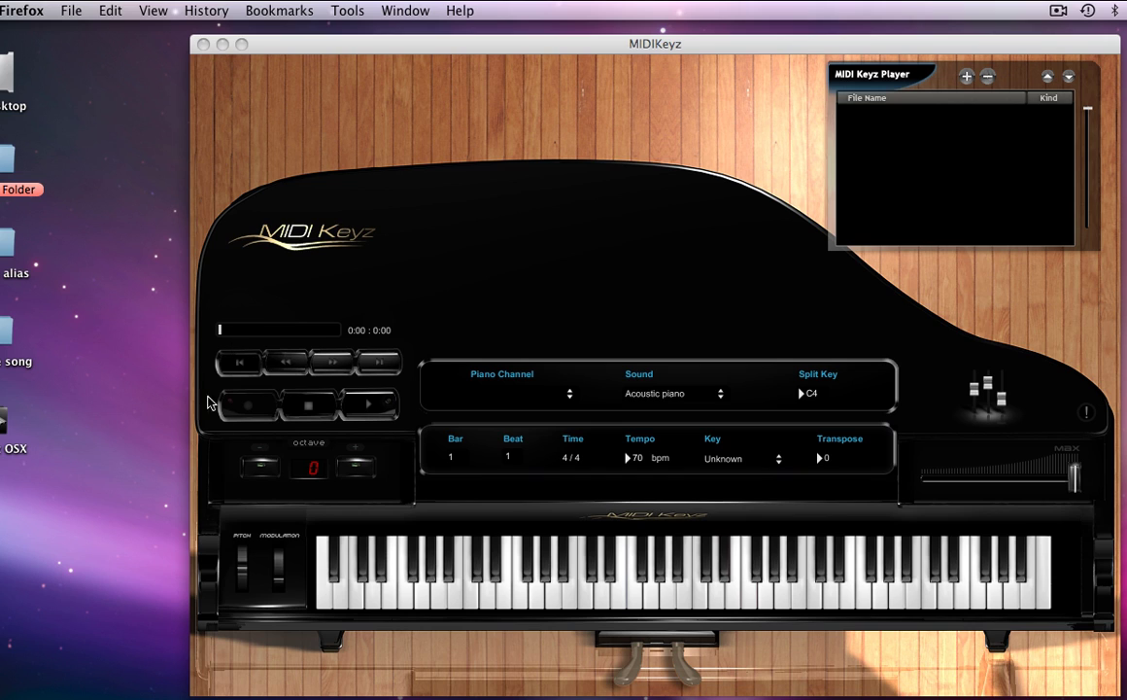
Step: Move the modulation and pitch wheels, then play the Ab key and a higher white key
{"action": "left_click", "coordinate": [312, 333]}
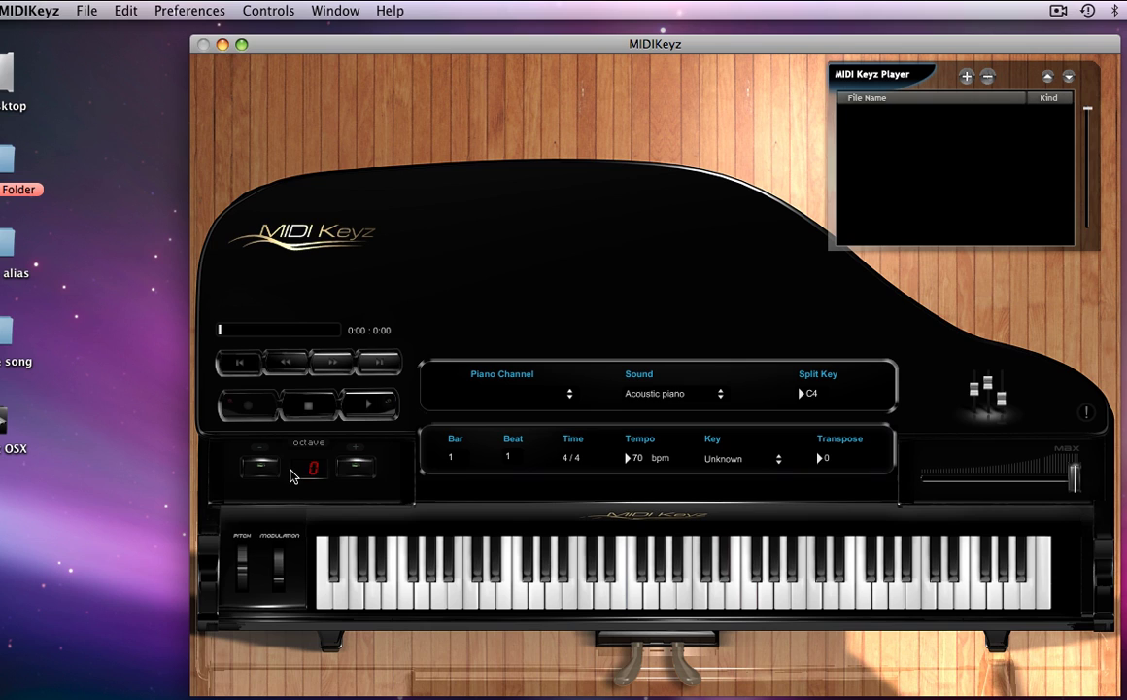
{"action": "left_click_drag", "start_coordinate": [288, 576], "coordinate": [286, 535]}
{"action": "left_click_drag", "start_coordinate": [243, 554], "coordinate": [285, 603]}
{"action": "left_click", "coordinate": [536, 581]}
{"action": "left_click", "coordinate": [692, 593]}
Step: Open the General preferences and set Number of Keys to 88
{"action": "left_click", "coordinate": [219, 9]}
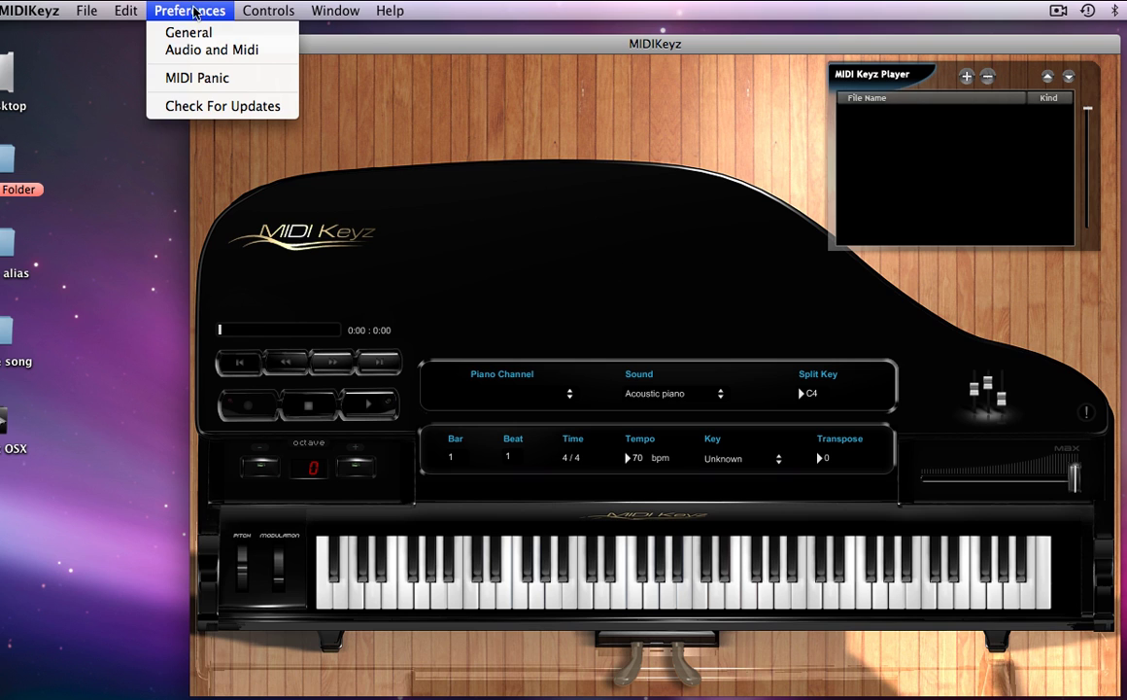
{"action": "left_click", "coordinate": [191, 35]}
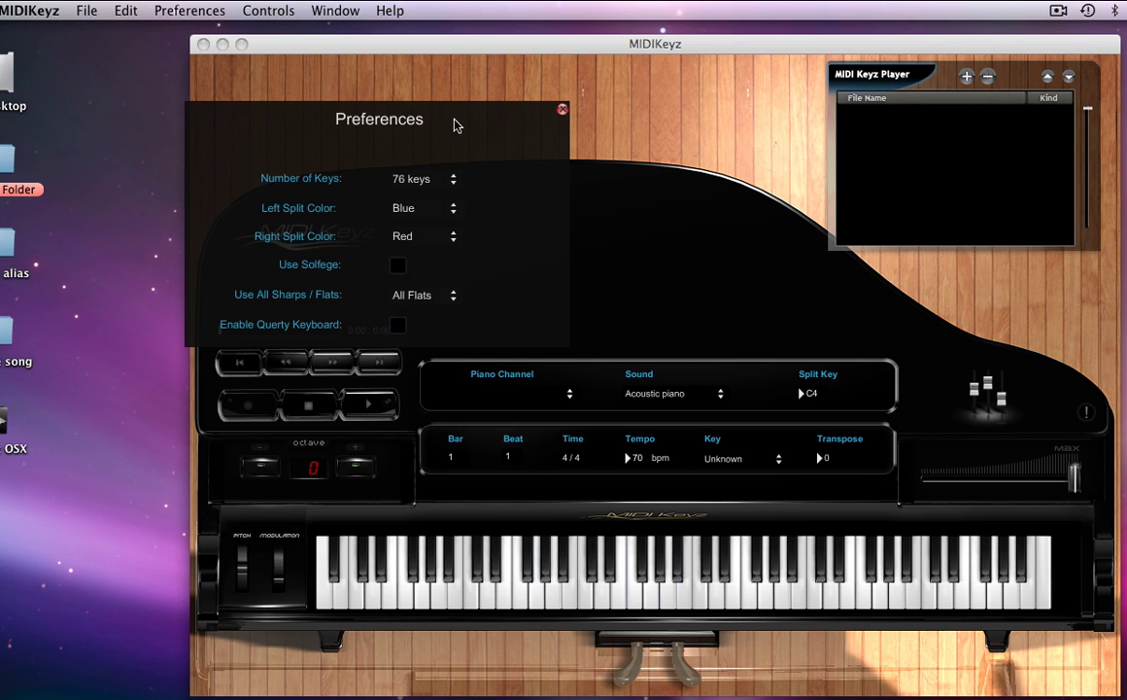
{"action": "left_click_drag", "start_coordinate": [456, 124], "coordinate": [674, 99]}
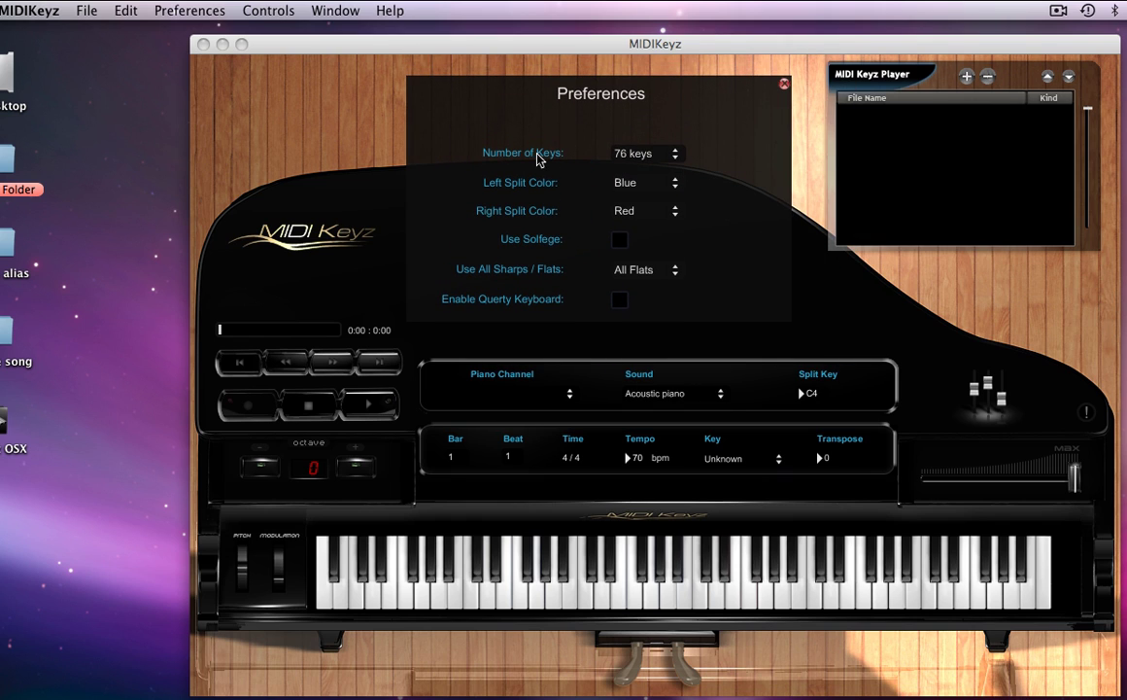
{"action": "left_click", "coordinate": [661, 155]}
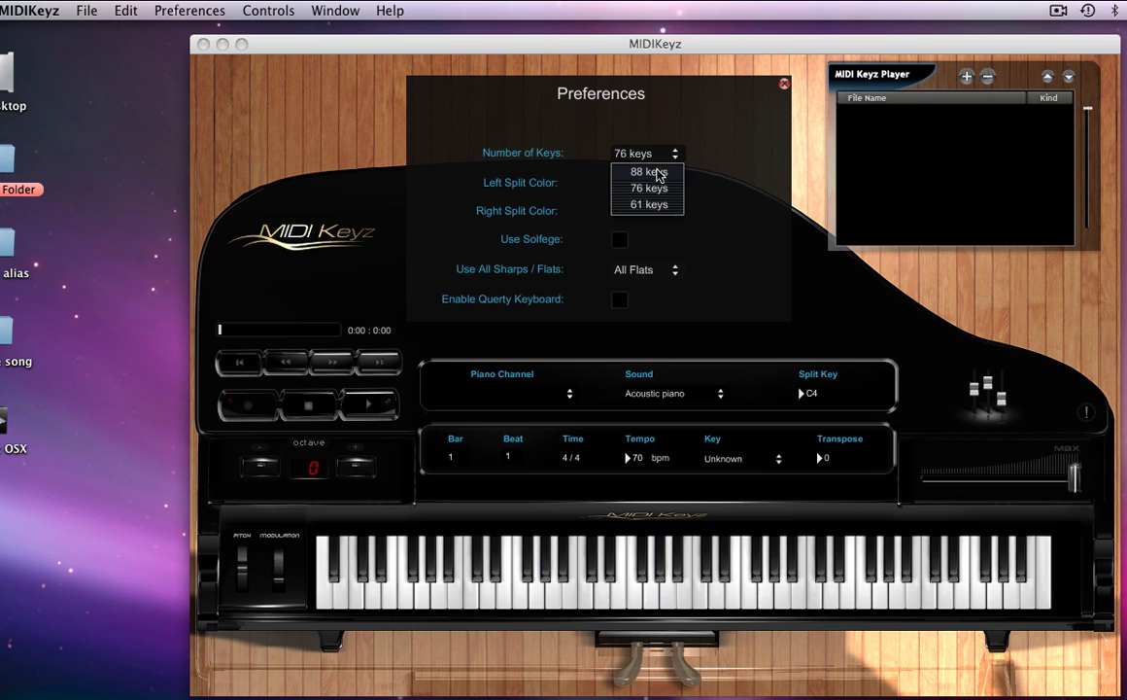
{"action": "left_click", "coordinate": [663, 172]}
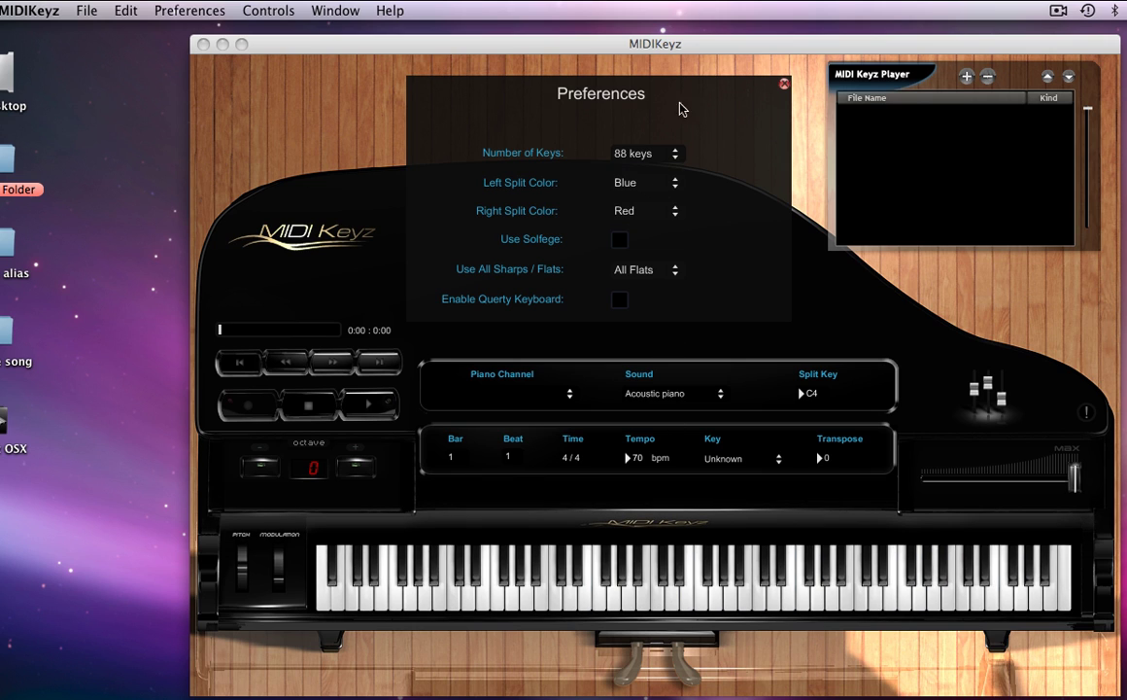
Step: Switch Number of Keys to 61, then settle on 76 keys
{"action": "left_click", "coordinate": [660, 156]}
{"action": "left_click", "coordinate": [650, 206]}
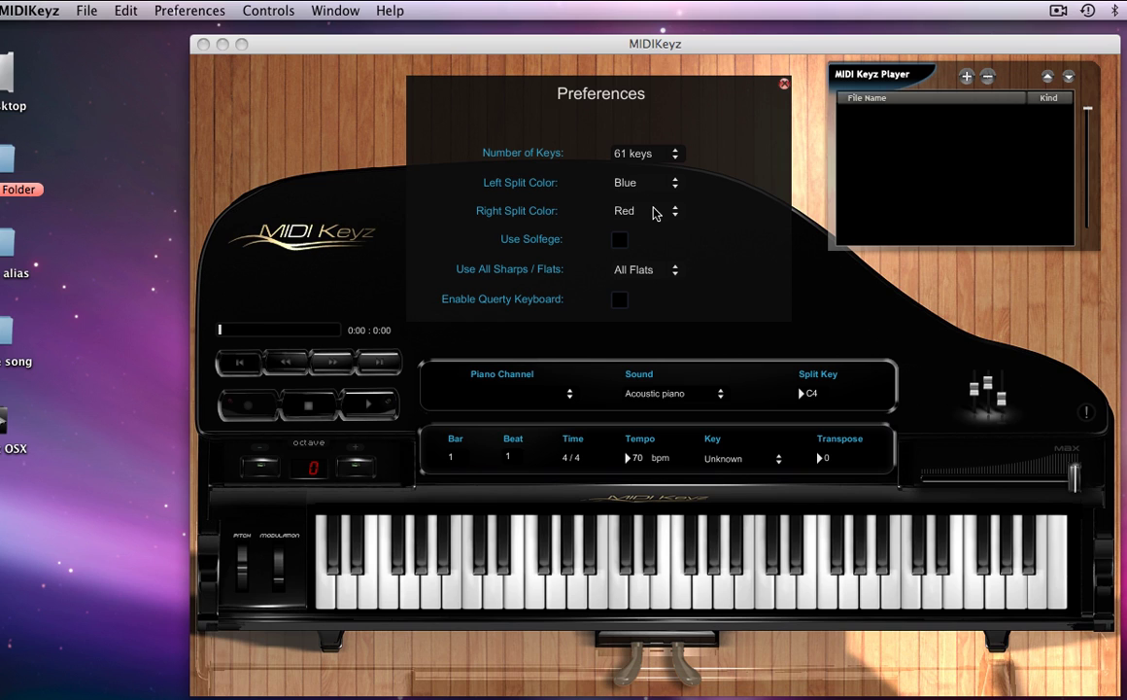
{"action": "left_click", "coordinate": [674, 155]}
{"action": "left_click", "coordinate": [665, 189]}
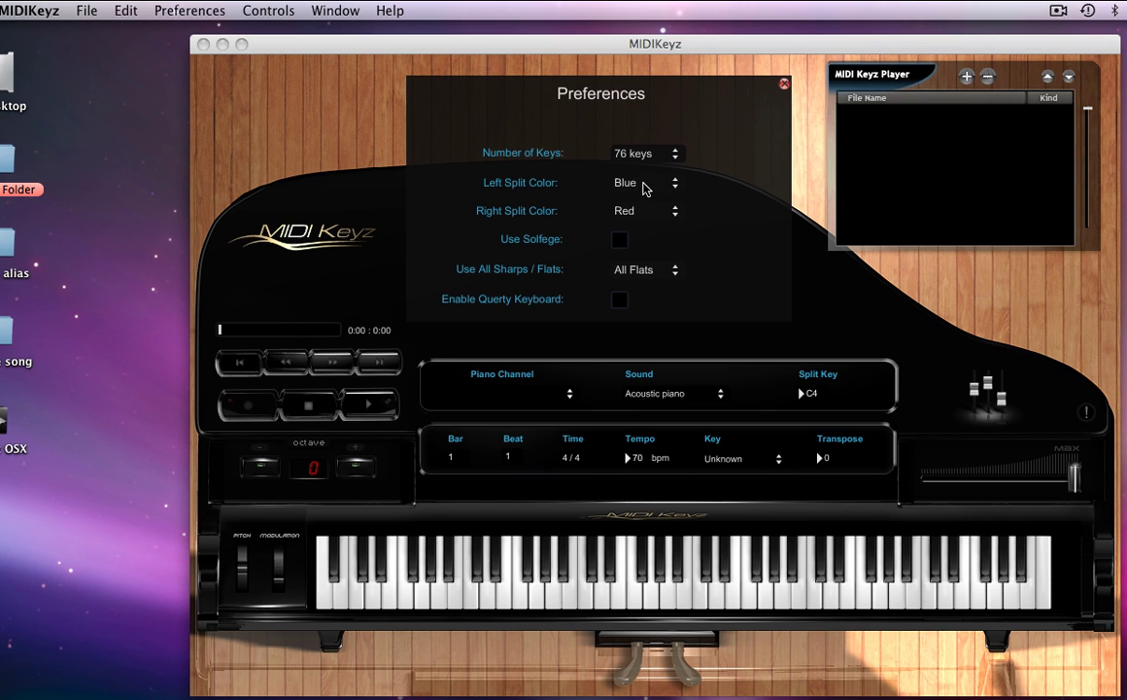
{"action": "left_click_drag", "start_coordinate": [627, 100], "coordinate": [537, 56]}
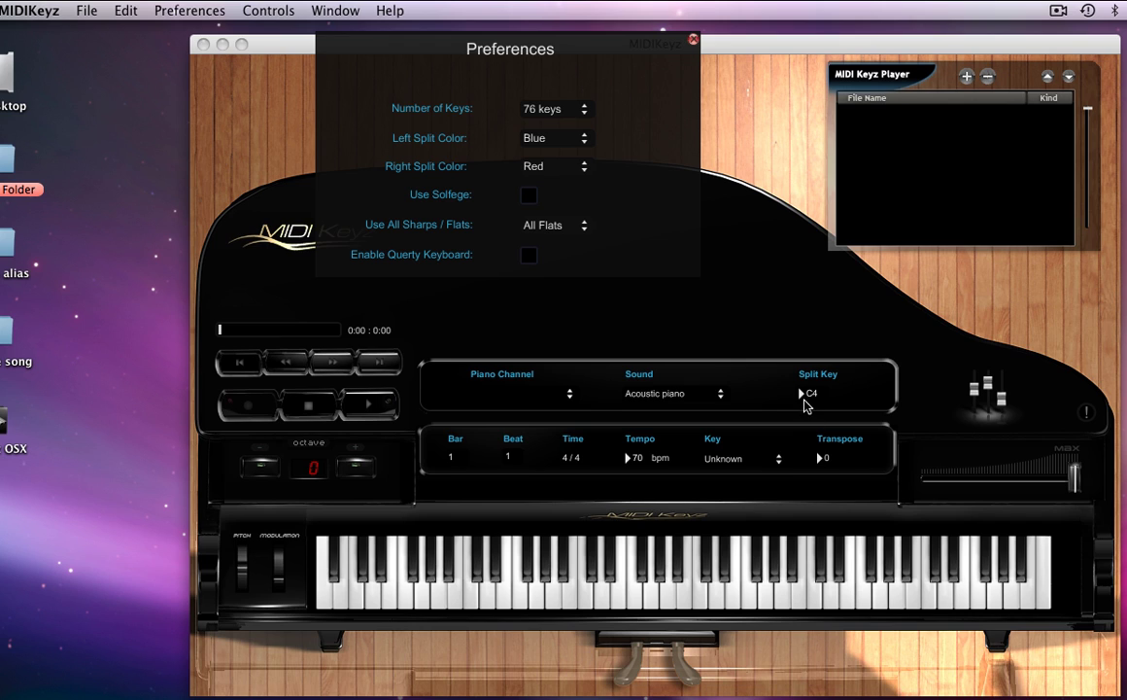
Step: Close Preferences, play several C keys to see their split colours, and reopen General preferences
{"action": "key", "text": "super+w"}
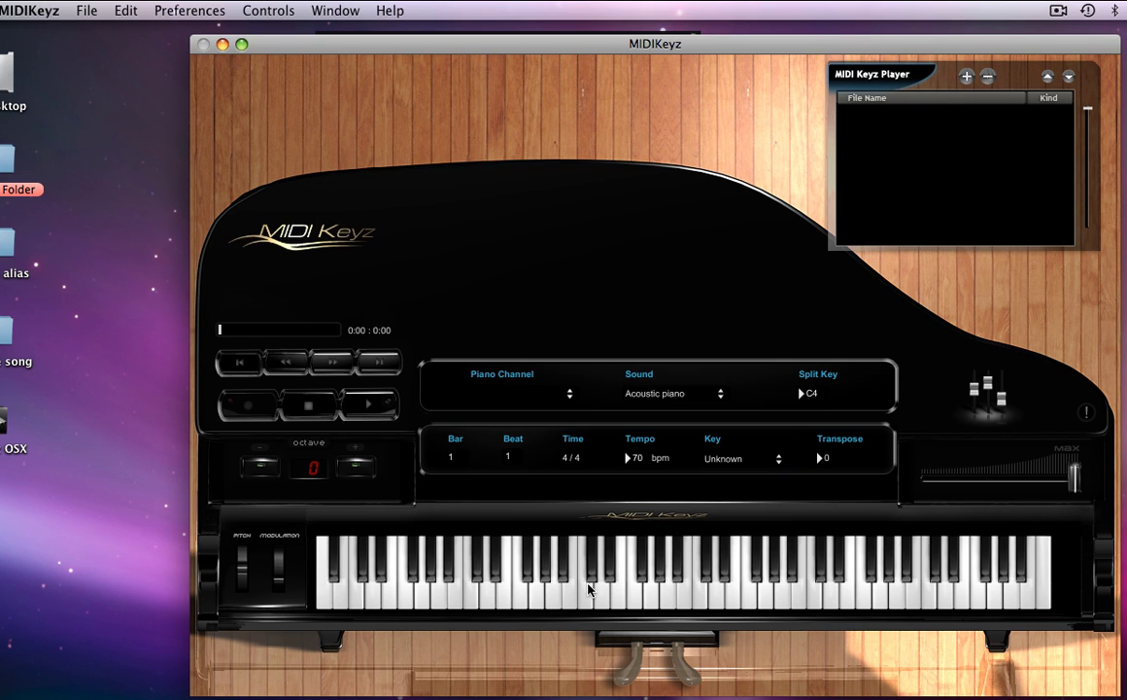
{"action": "left_click", "coordinate": [699, 600]}
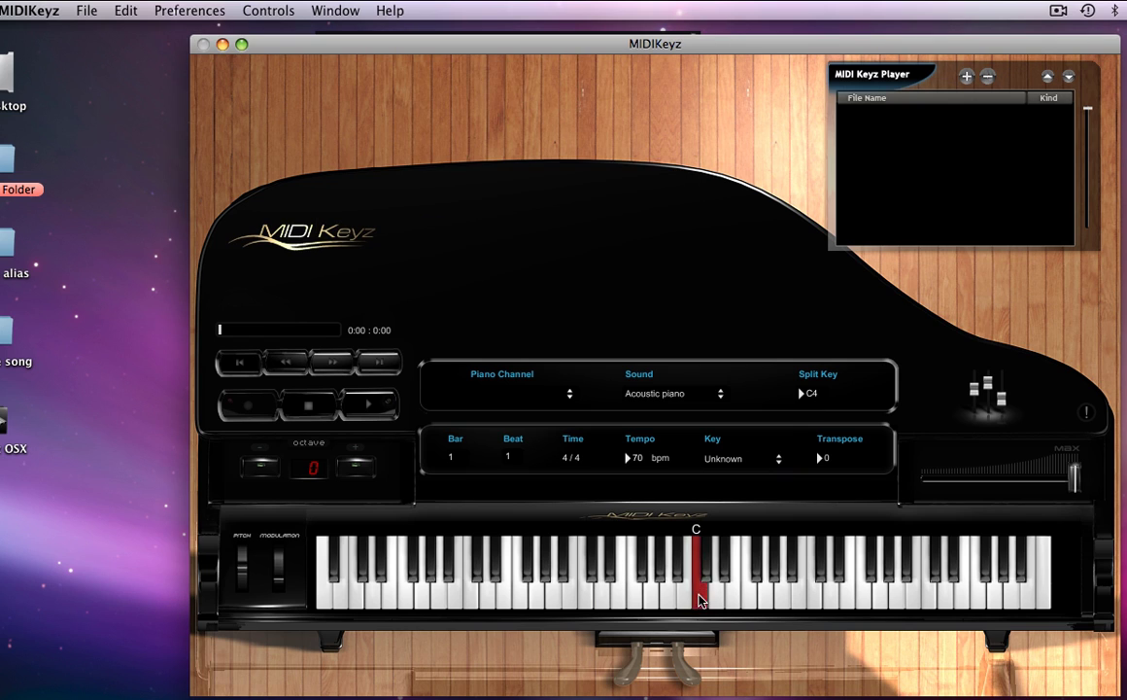
{"action": "left_click", "coordinate": [632, 599]}
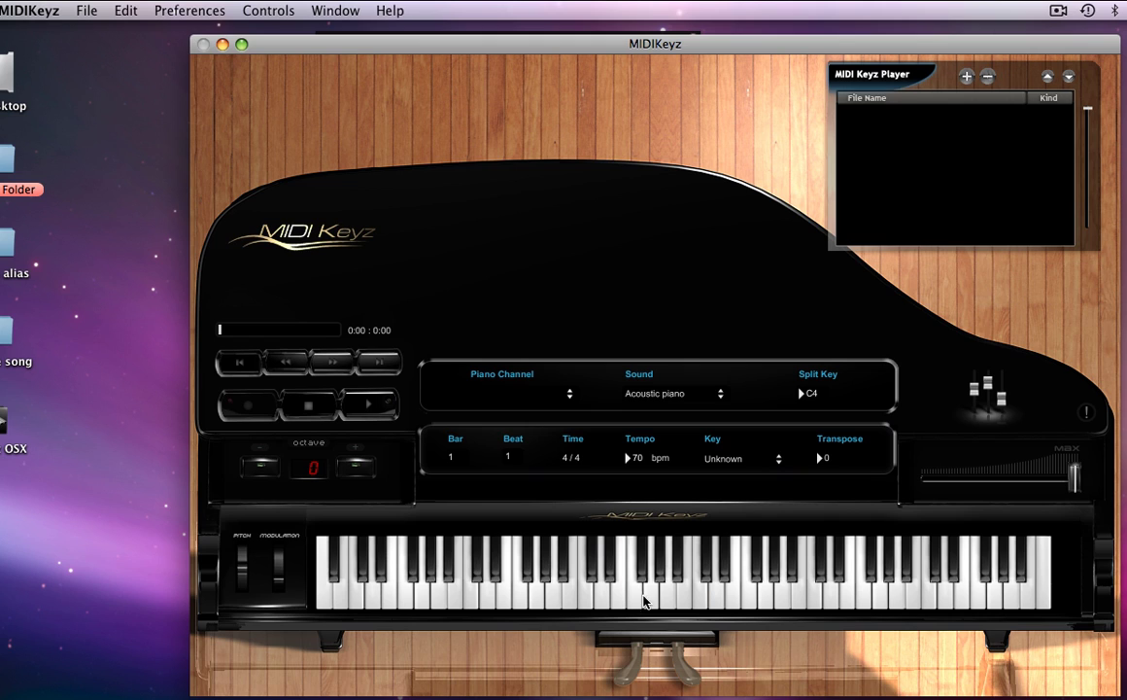
{"action": "left_click", "coordinate": [696, 597]}
{"action": "left_click", "coordinate": [698, 595]}
{"action": "key", "text": "super+comma"}
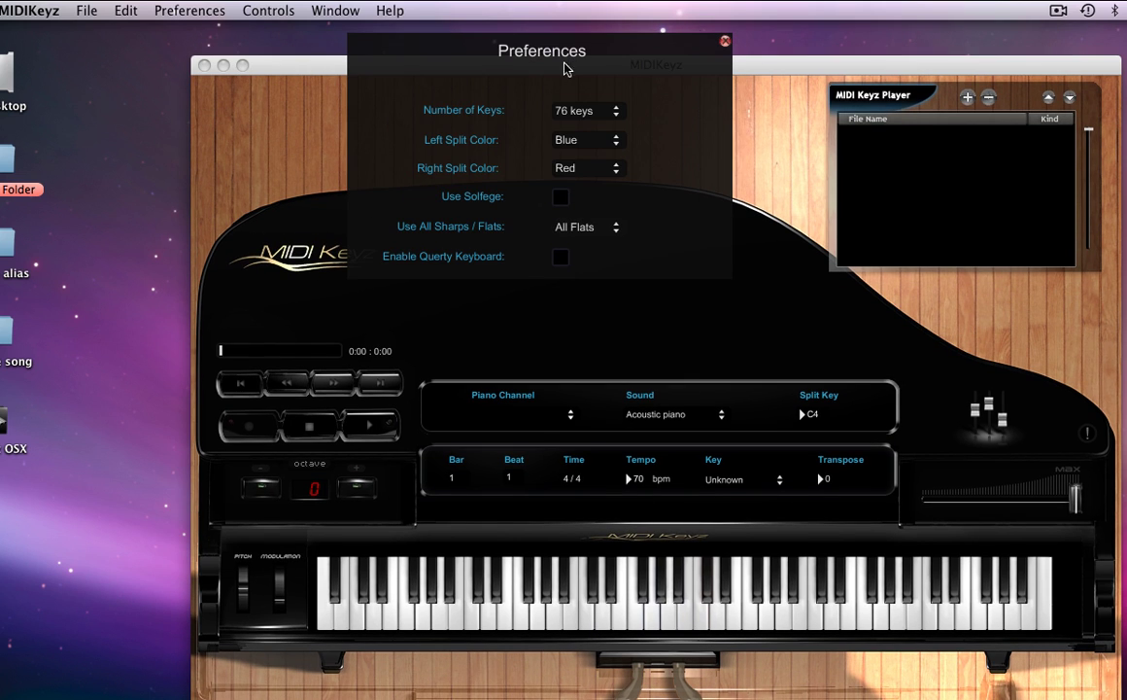
{"action": "left_click", "coordinate": [588, 147]}
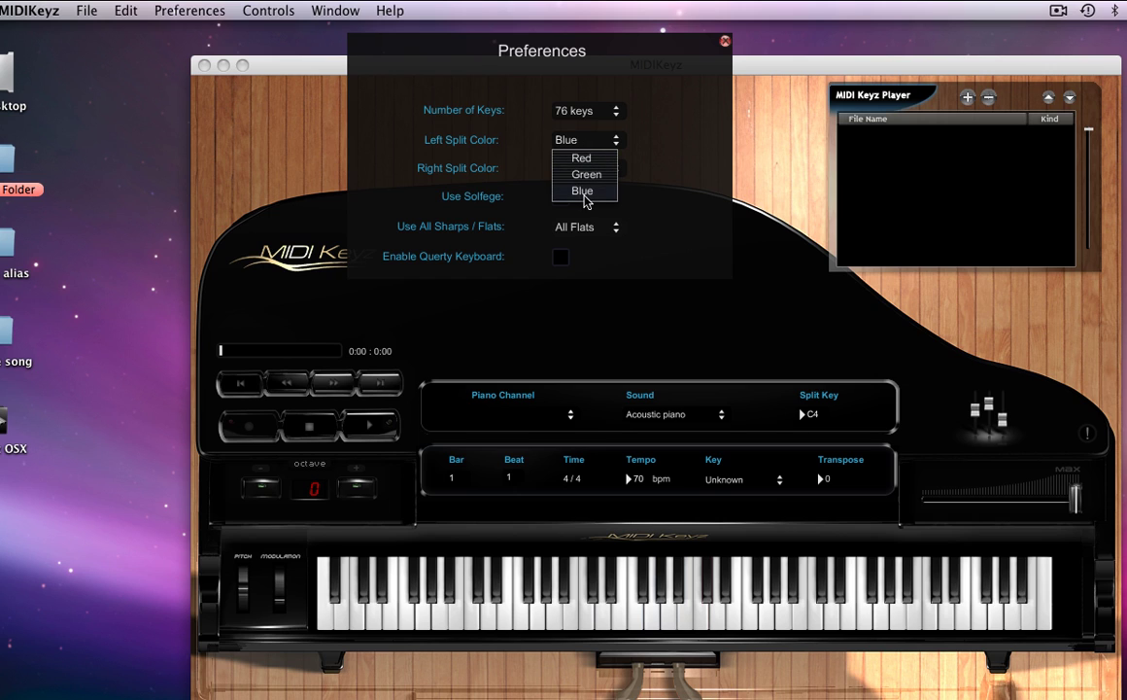
{"action": "left_click", "coordinate": [587, 175]}
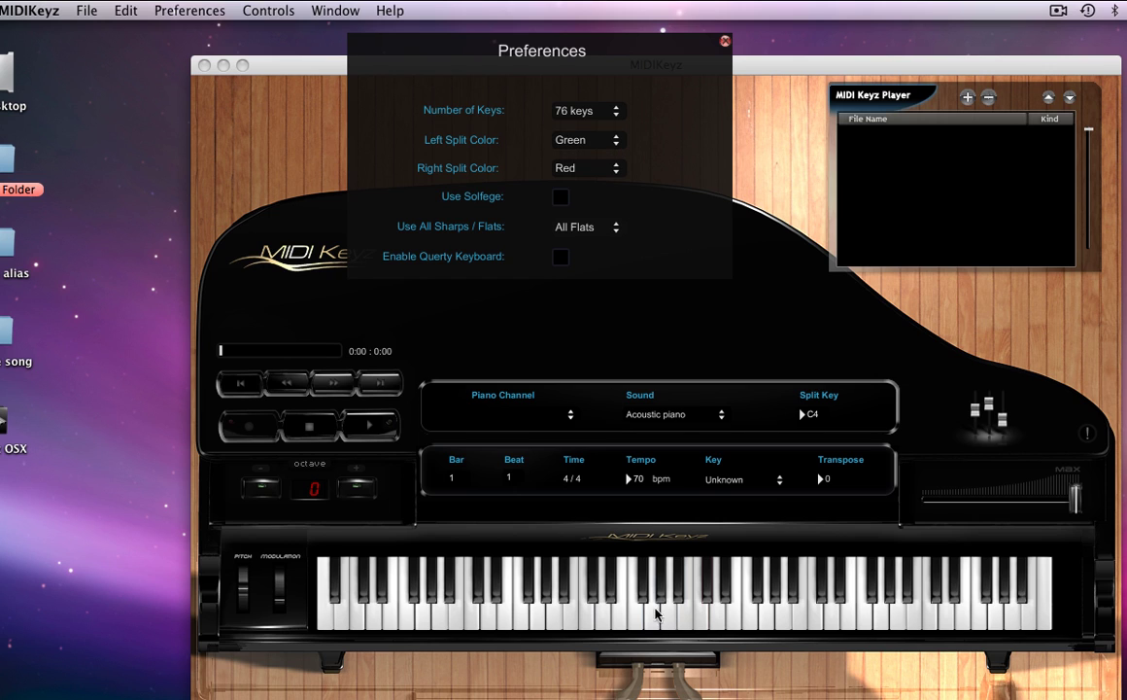
{"action": "left_click", "coordinate": [692, 629]}
{"action": "left_click", "coordinate": [694, 609]}
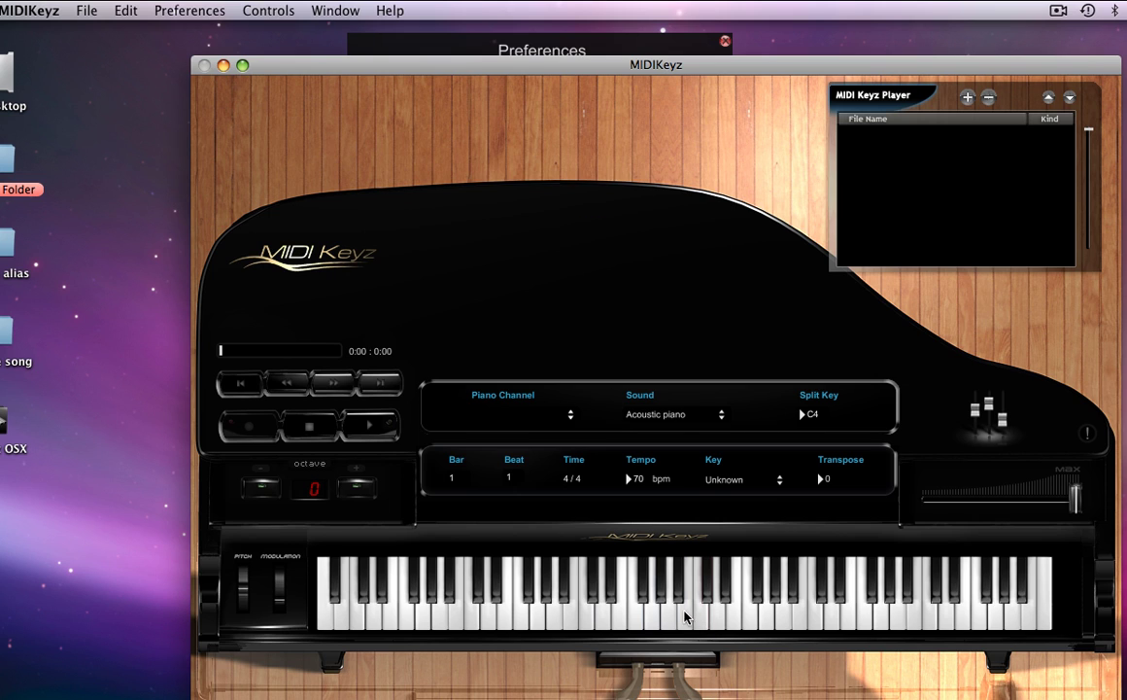
{"action": "left_click", "coordinate": [503, 39]}
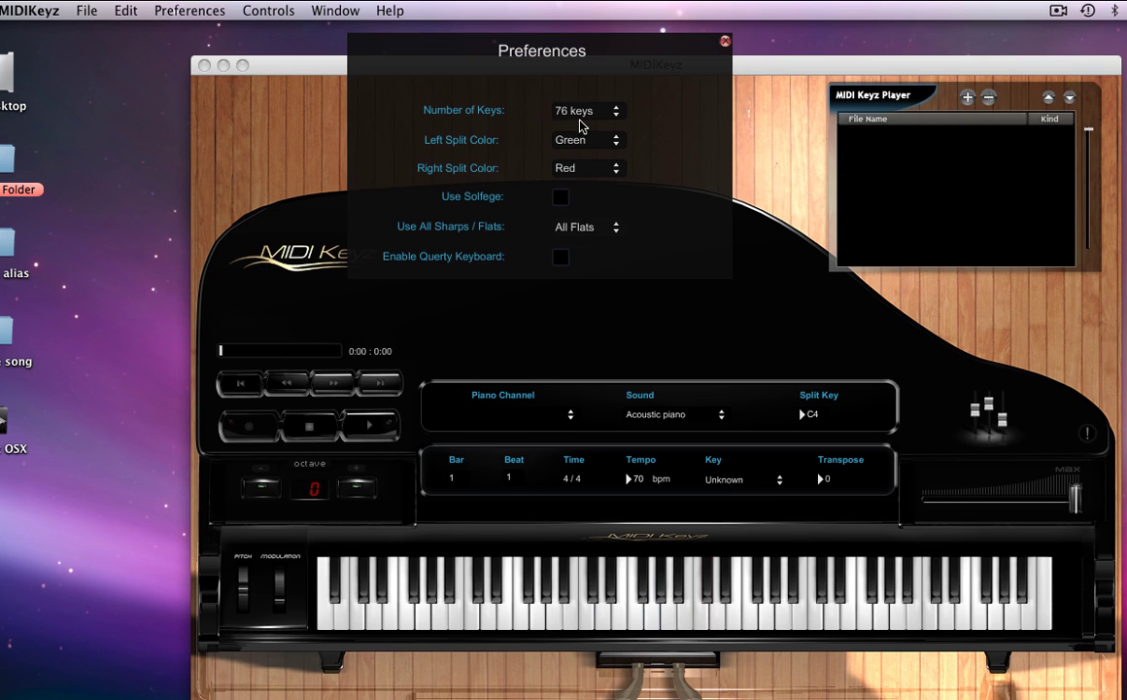
{"action": "left_click", "coordinate": [581, 146]}
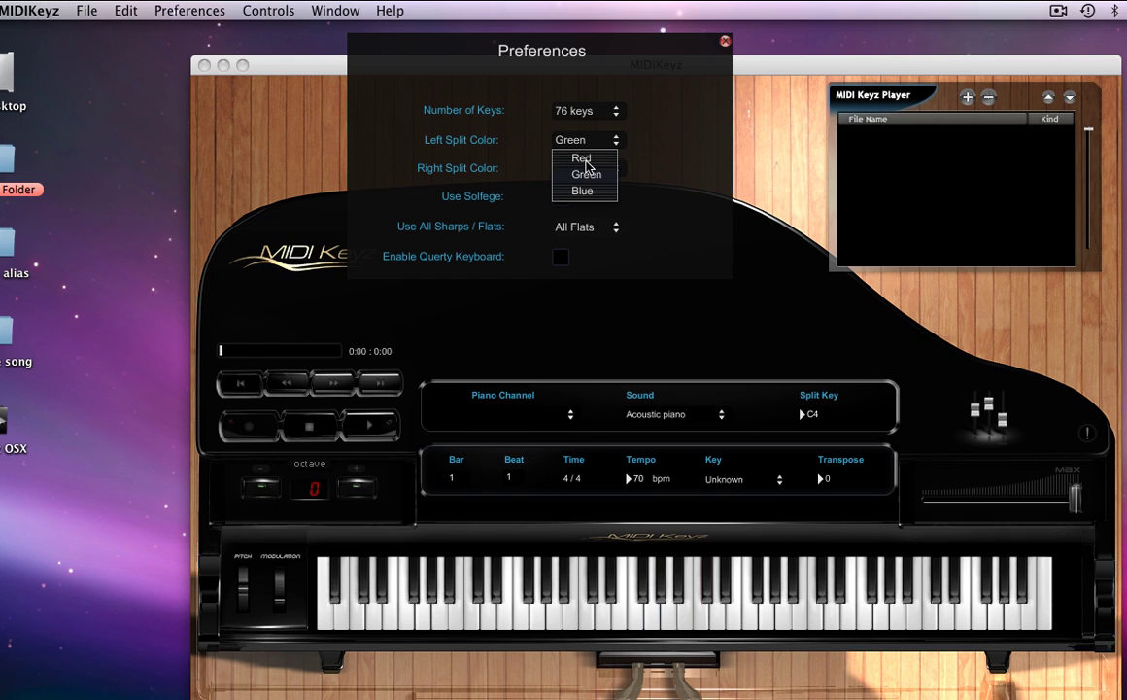
{"action": "left_click", "coordinate": [581, 158]}
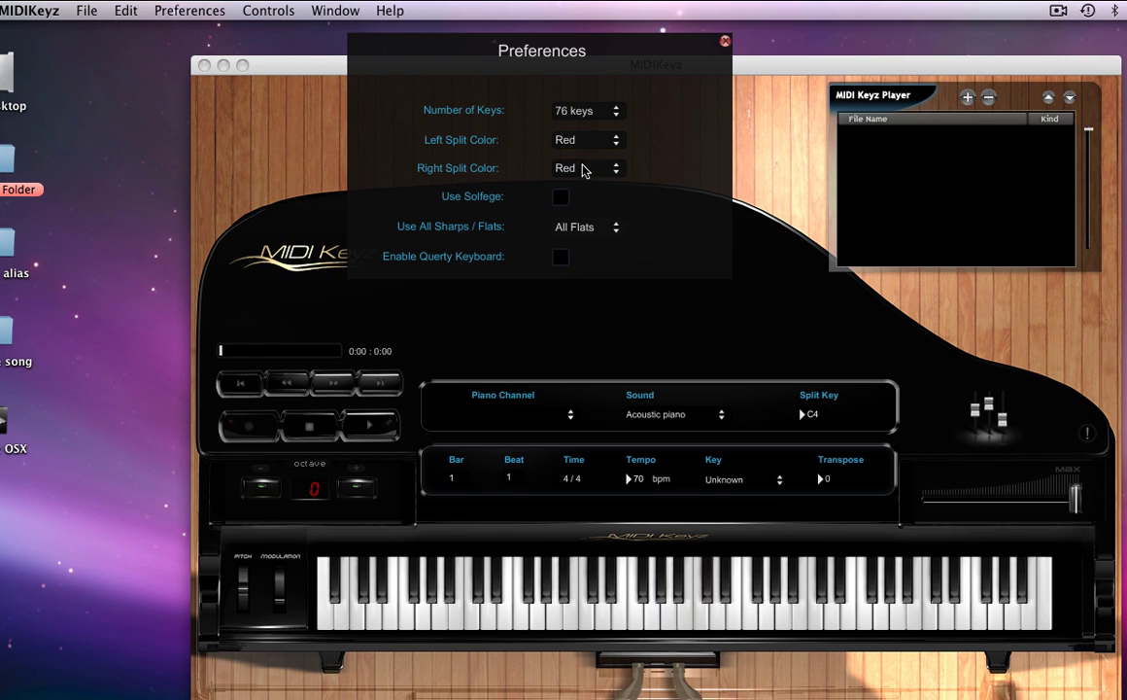
{"action": "left_click", "coordinate": [581, 170]}
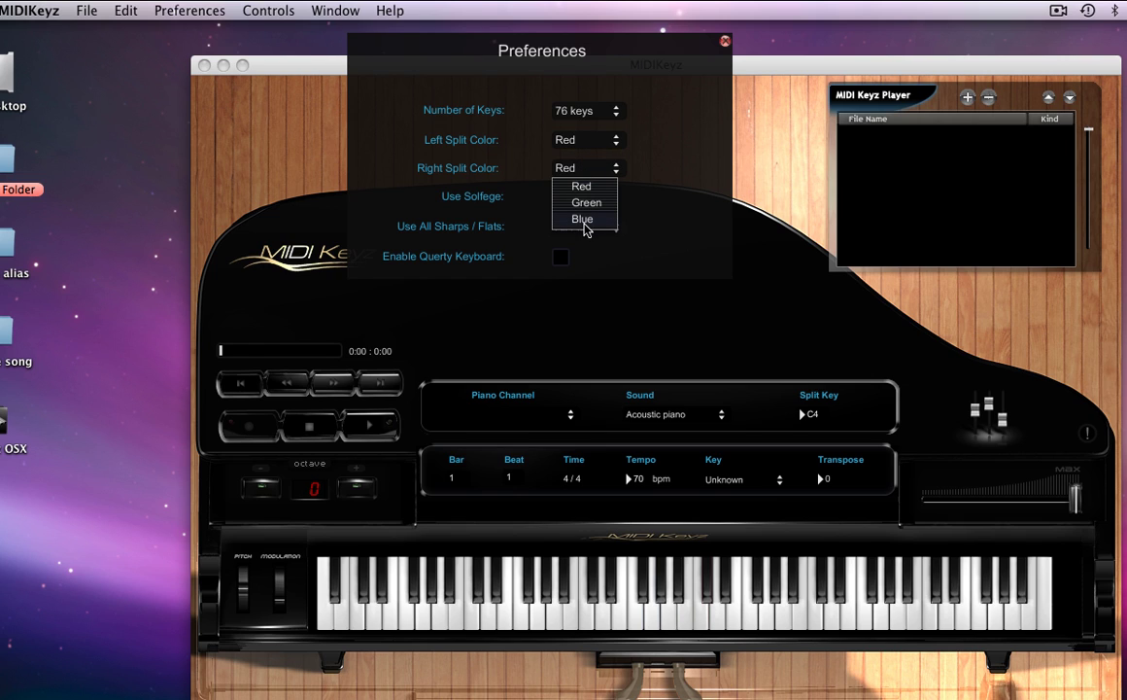
{"action": "left_click", "coordinate": [586, 192]}
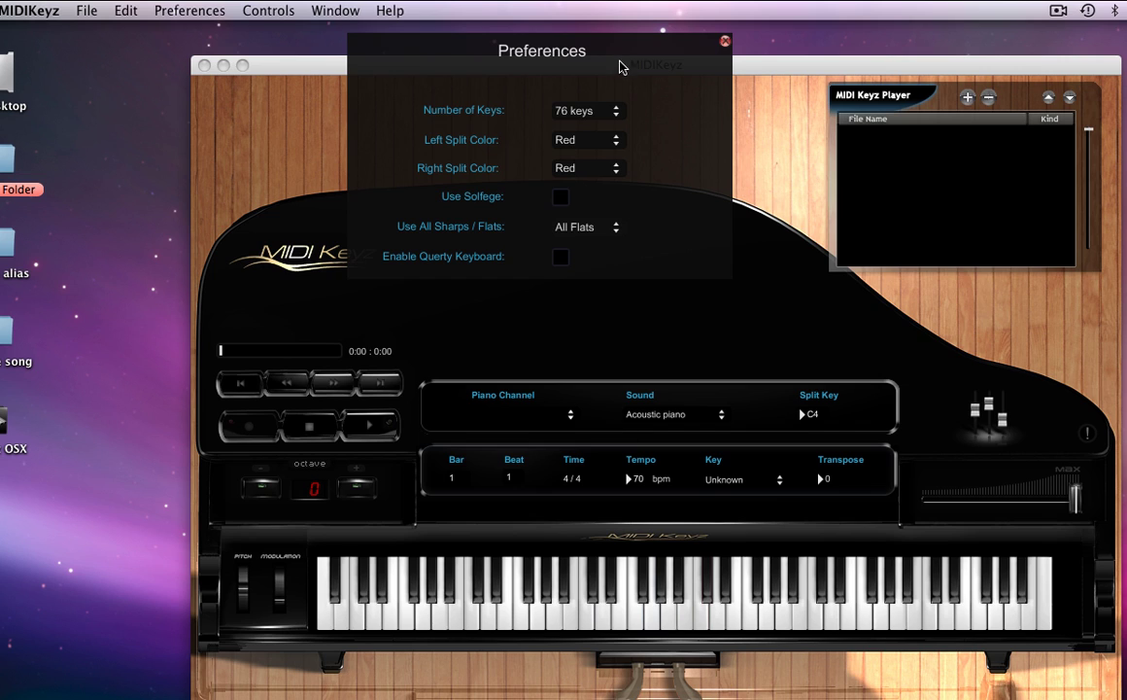
{"action": "left_click", "coordinate": [584, 140]}
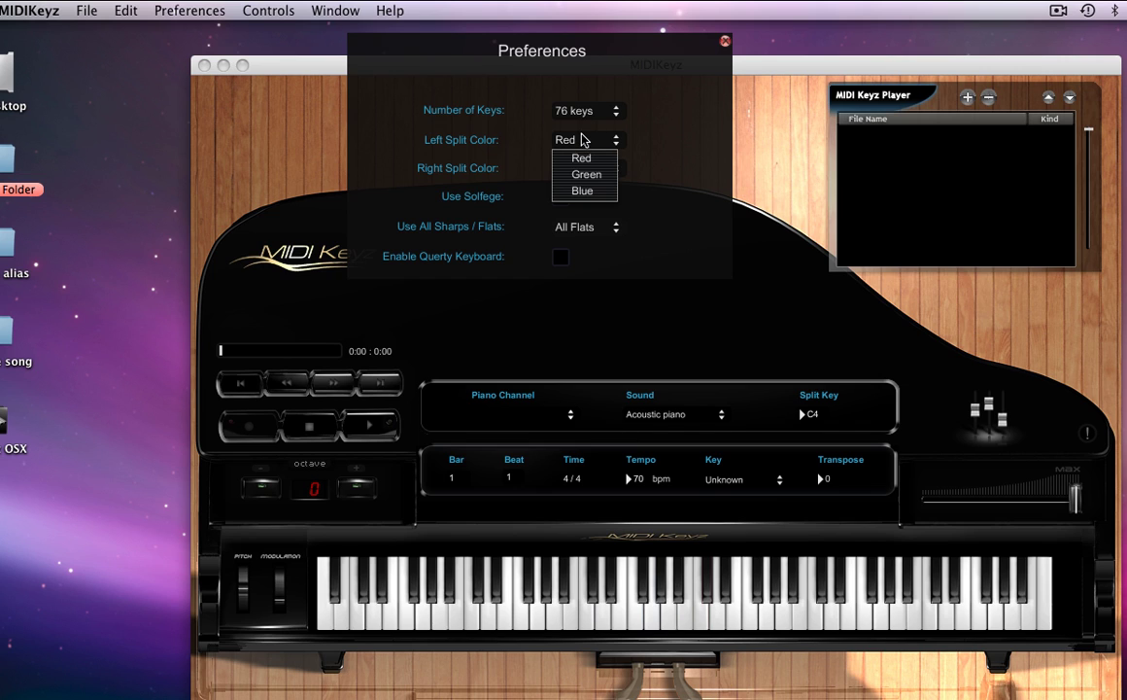
{"action": "left_click", "coordinate": [583, 191]}
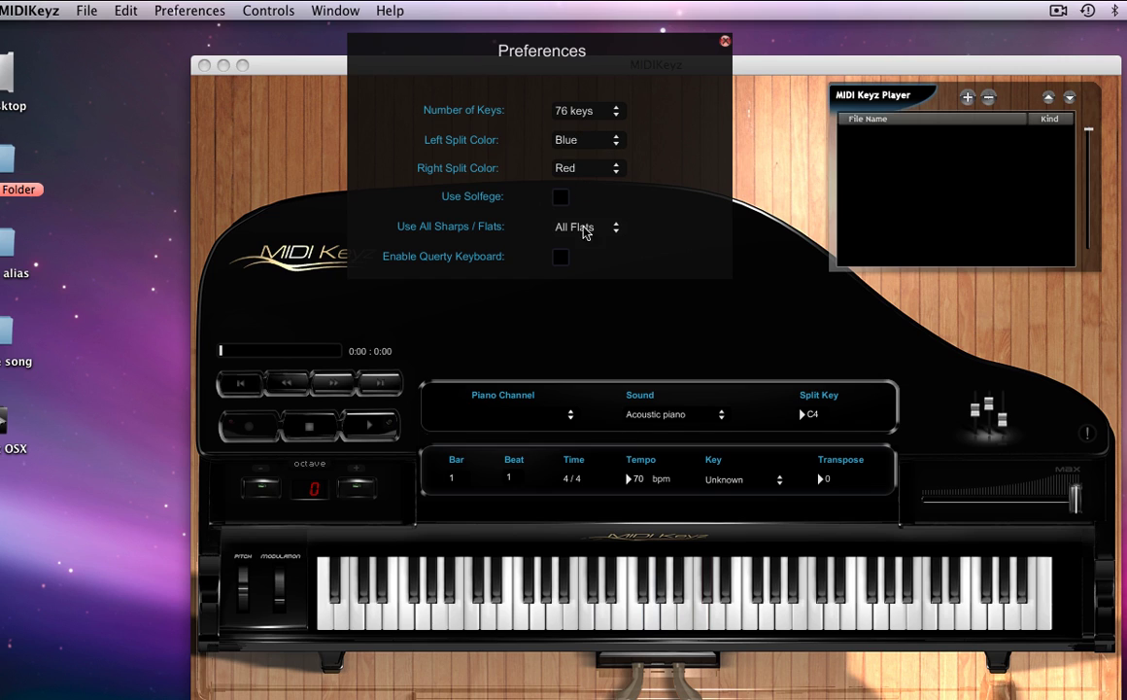
{"action": "left_click", "coordinate": [688, 608]}
Step: Turn on Use Solfege, play Do and Ti keys to view the labels, then switch it off again
{"action": "left_click", "coordinate": [528, 44]}
{"action": "left_click", "coordinate": [561, 199]}
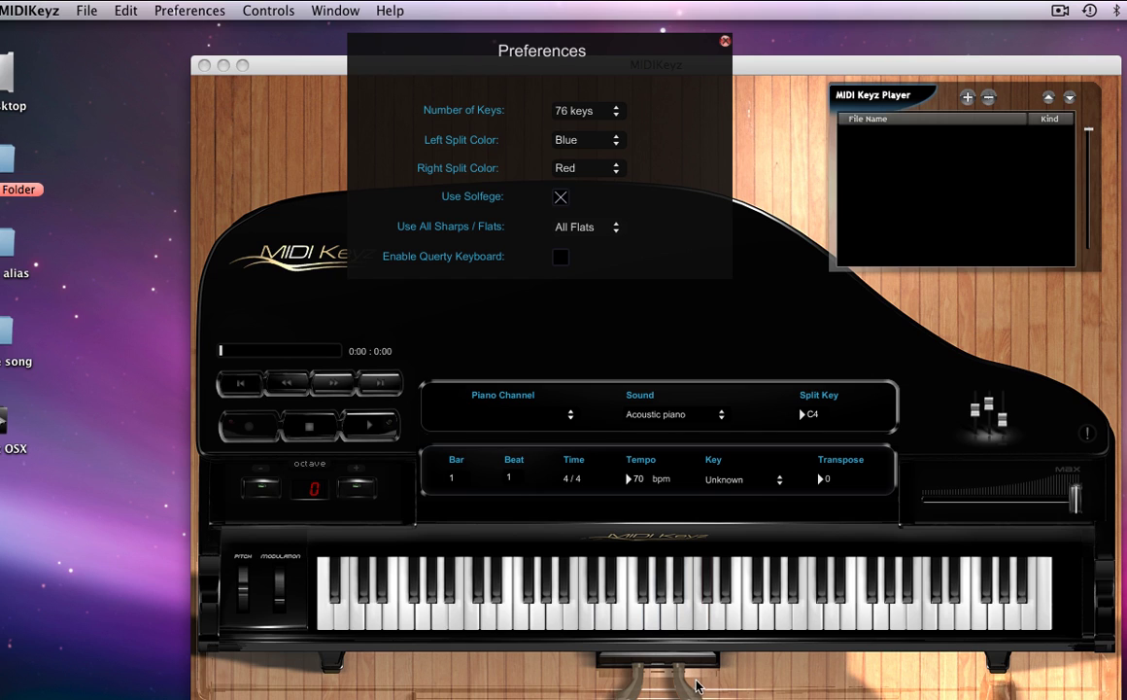
{"action": "left_click", "coordinate": [662, 608]}
{"action": "left_click", "coordinate": [636, 614]}
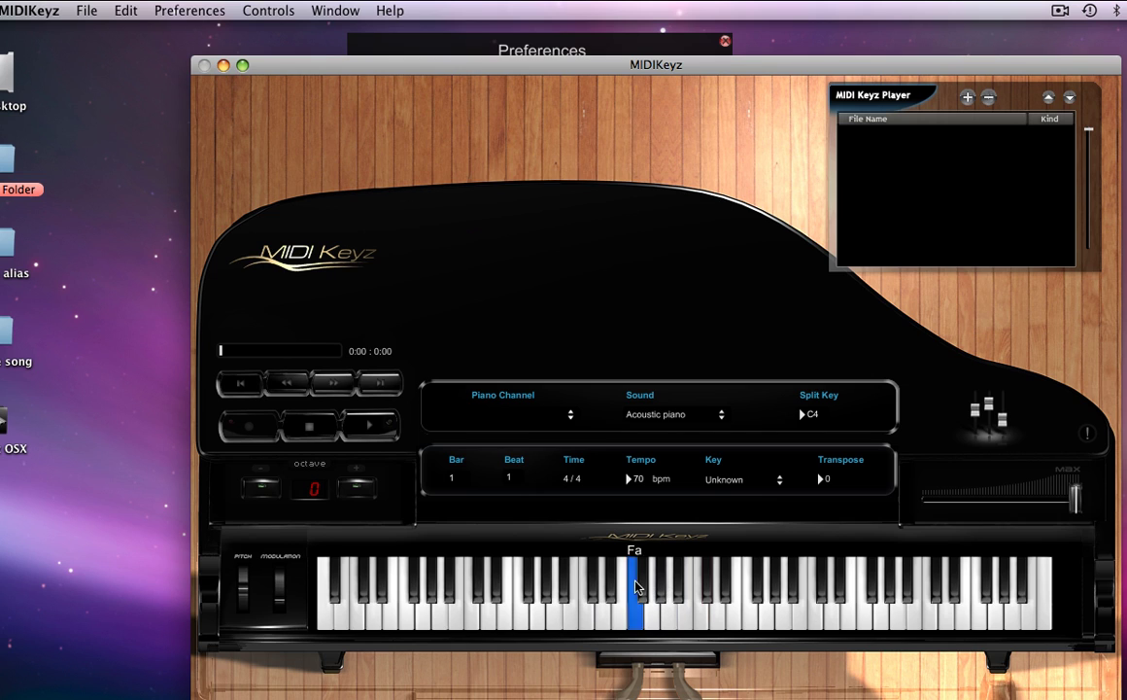
{"action": "left_click", "coordinate": [580, 625]}
{"action": "left_click", "coordinate": [650, 625]}
{"action": "left_click", "coordinate": [682, 620]}
{"action": "left_click", "coordinate": [572, 50]}
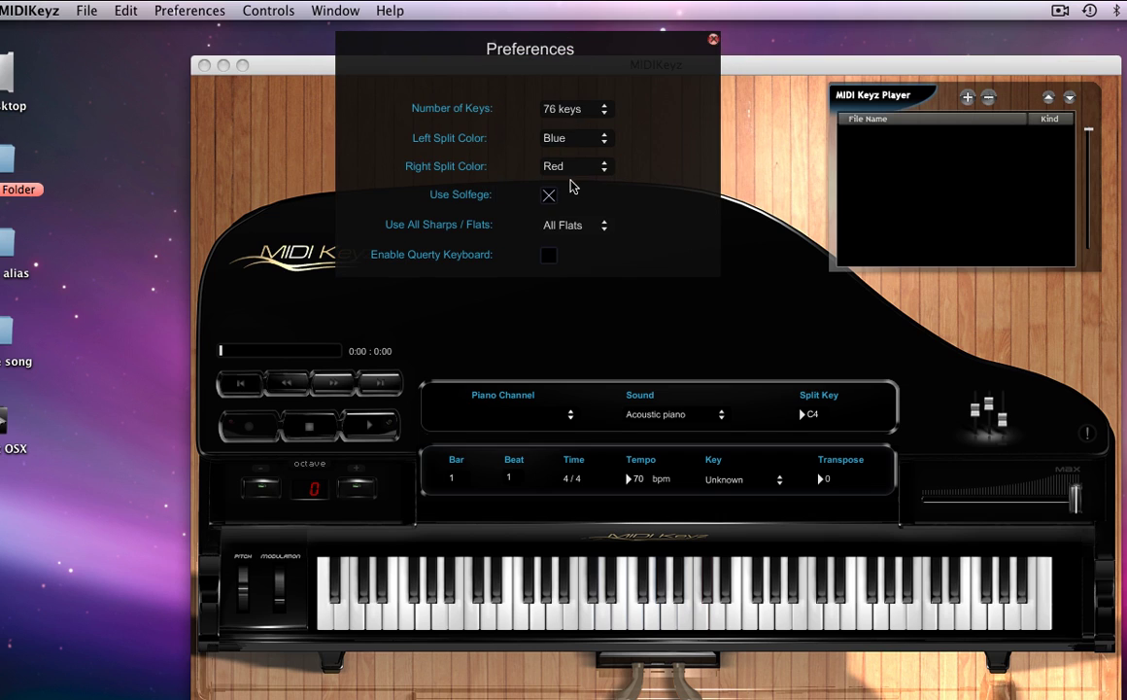
{"action": "left_click", "coordinate": [551, 198]}
{"action": "left_click", "coordinate": [593, 225]}
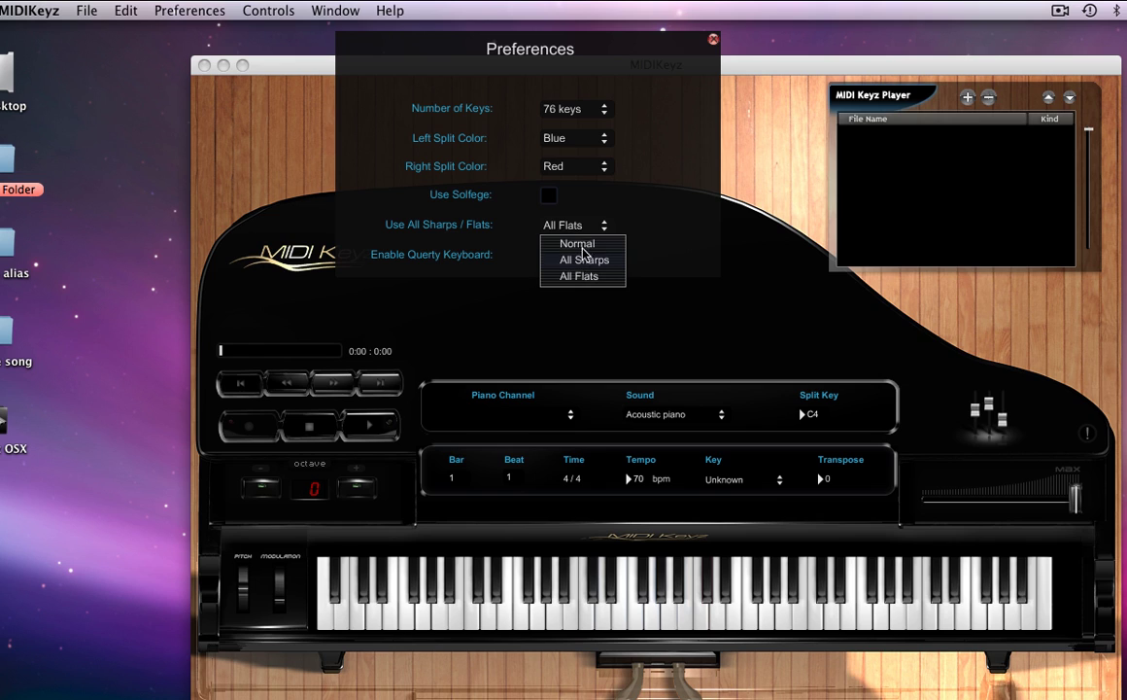
{"action": "left_click", "coordinate": [583, 246]}
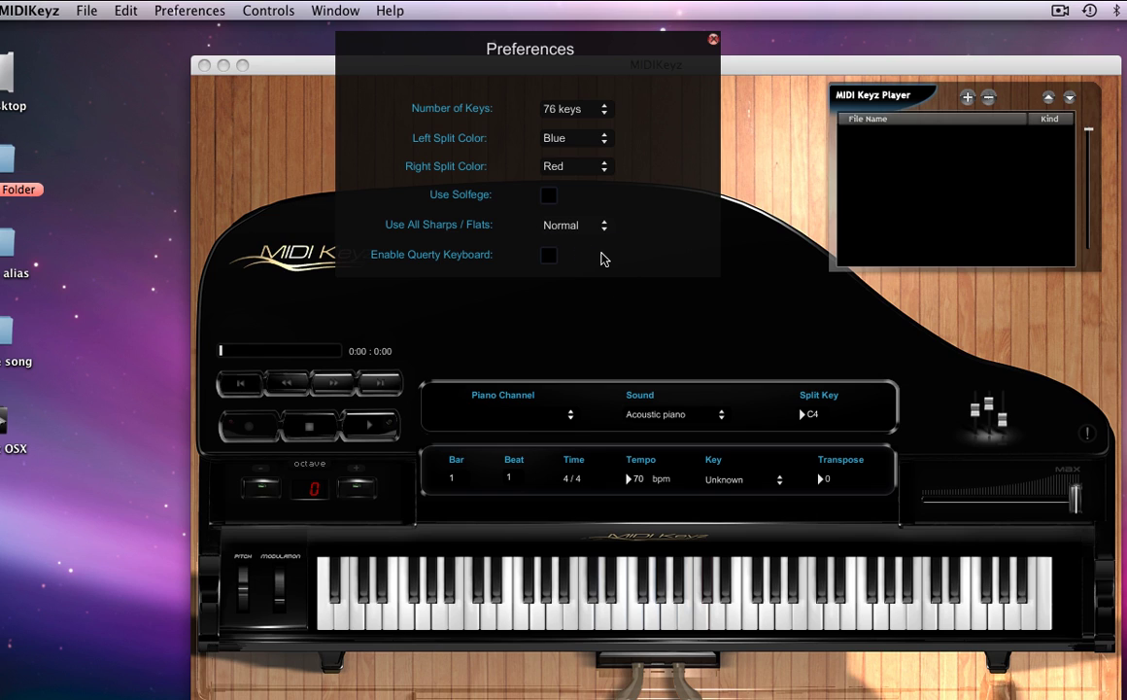
{"action": "left_click", "coordinate": [604, 227]}
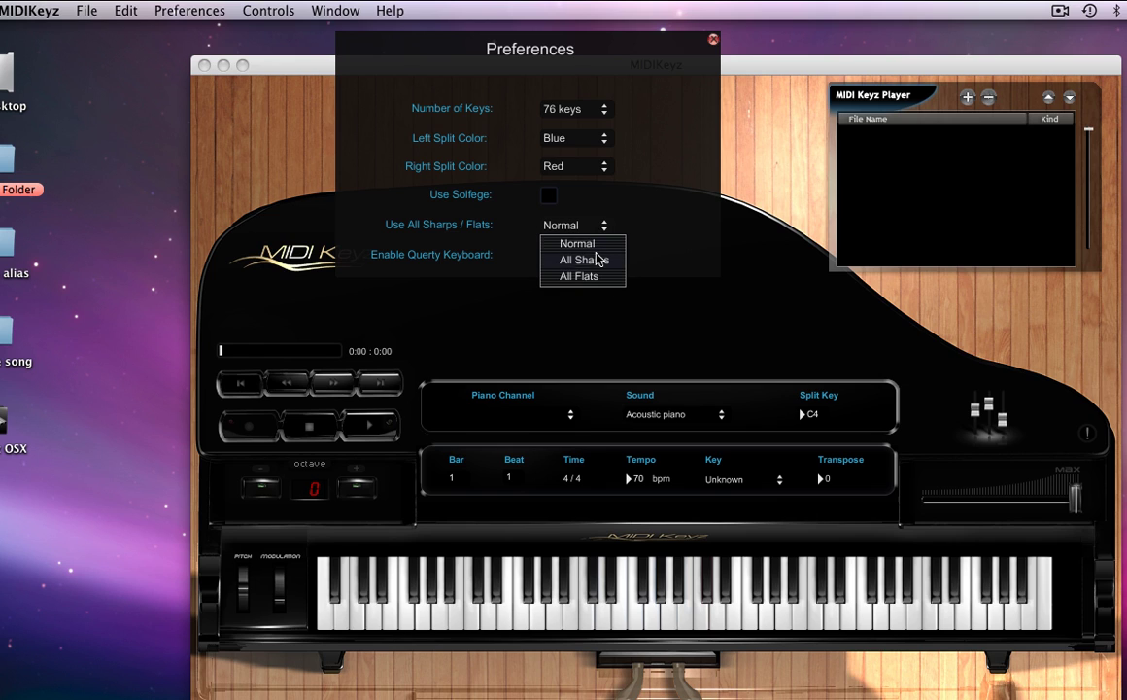
{"action": "left_click", "coordinate": [596, 260]}
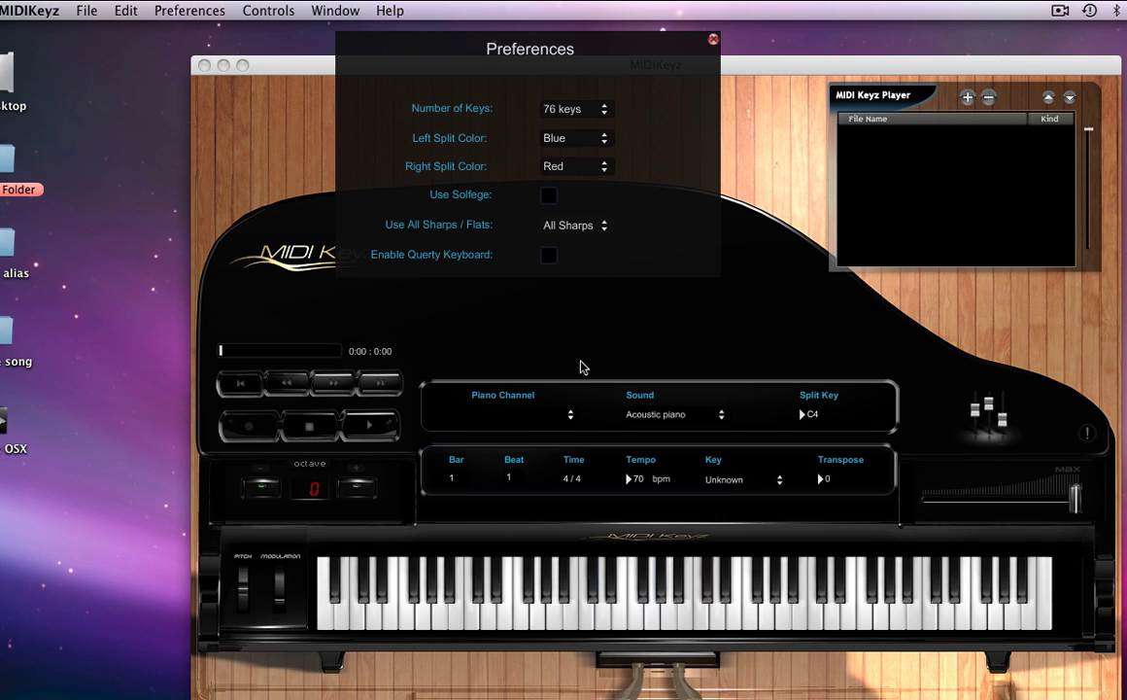
{"action": "left_click", "coordinate": [642, 580]}
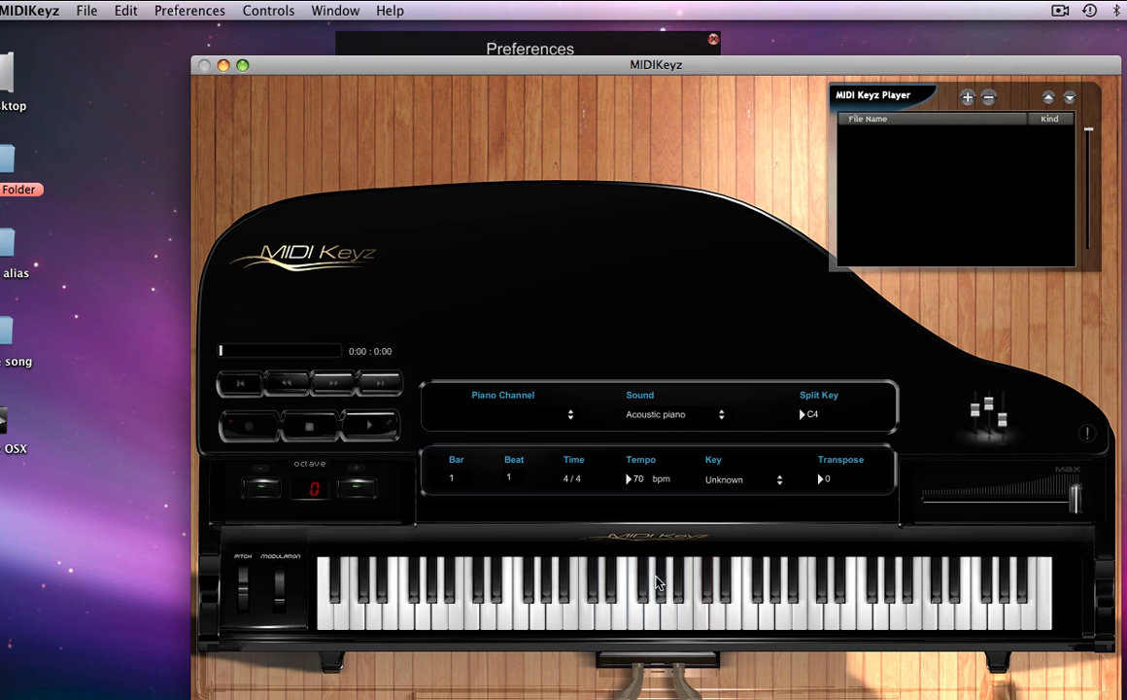
{"action": "left_click", "coordinate": [665, 581]}
{"action": "left_click", "coordinate": [540, 39]}
{"action": "left_click", "coordinate": [597, 225]}
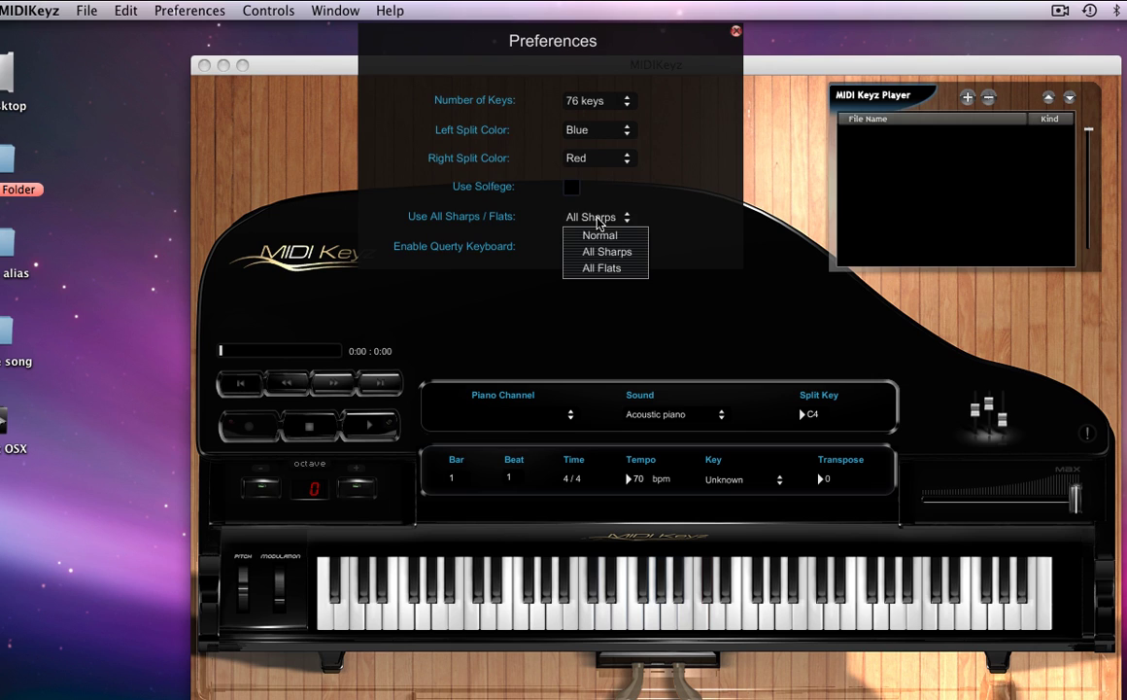
{"action": "left_click", "coordinate": [599, 271]}
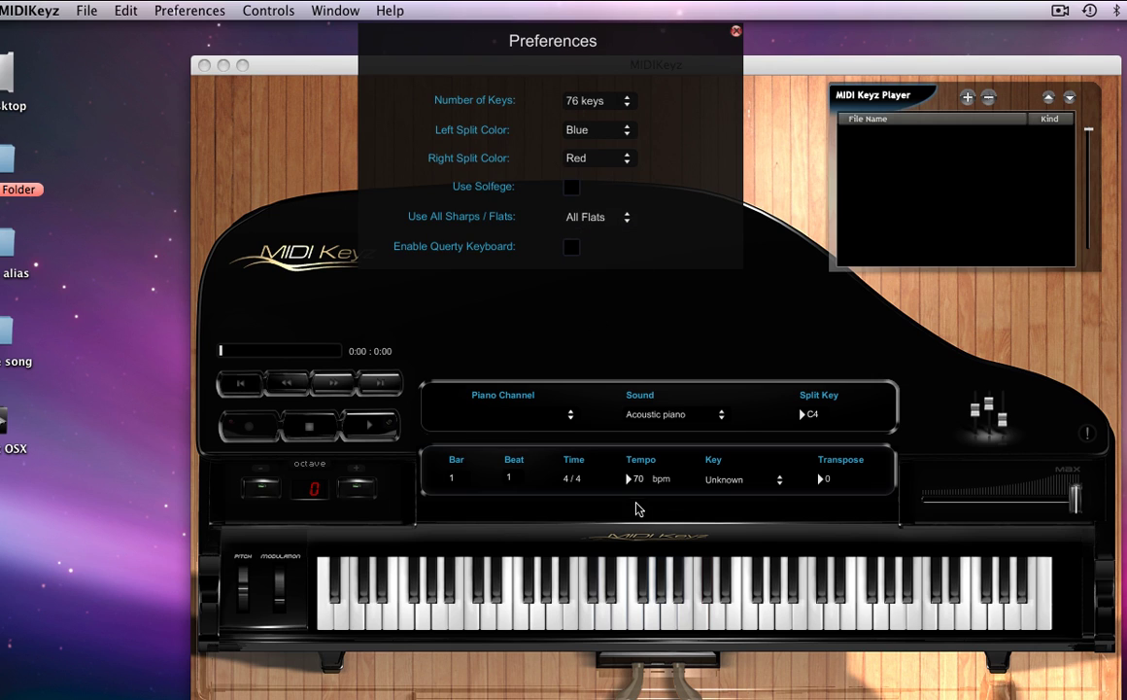
{"action": "left_click", "coordinate": [599, 515]}
{"action": "left_click", "coordinate": [662, 574]}
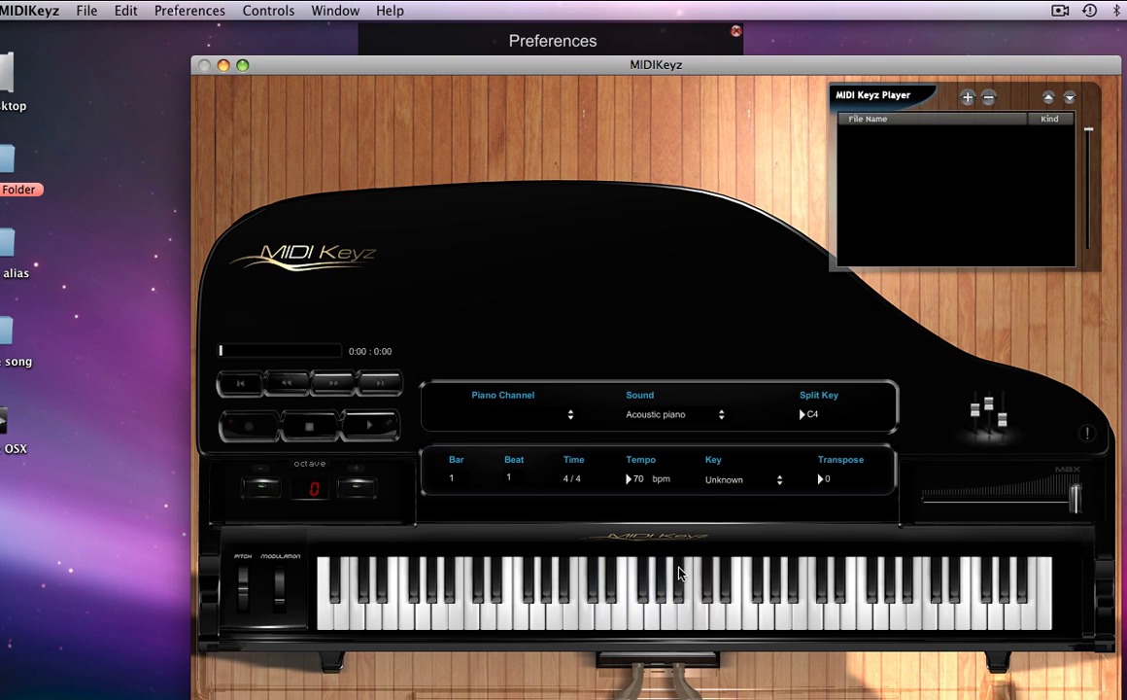
Step: Enable Querty Keyboard and play notes with the A, F, J and K keys
{"action": "left_click", "coordinate": [609, 42]}
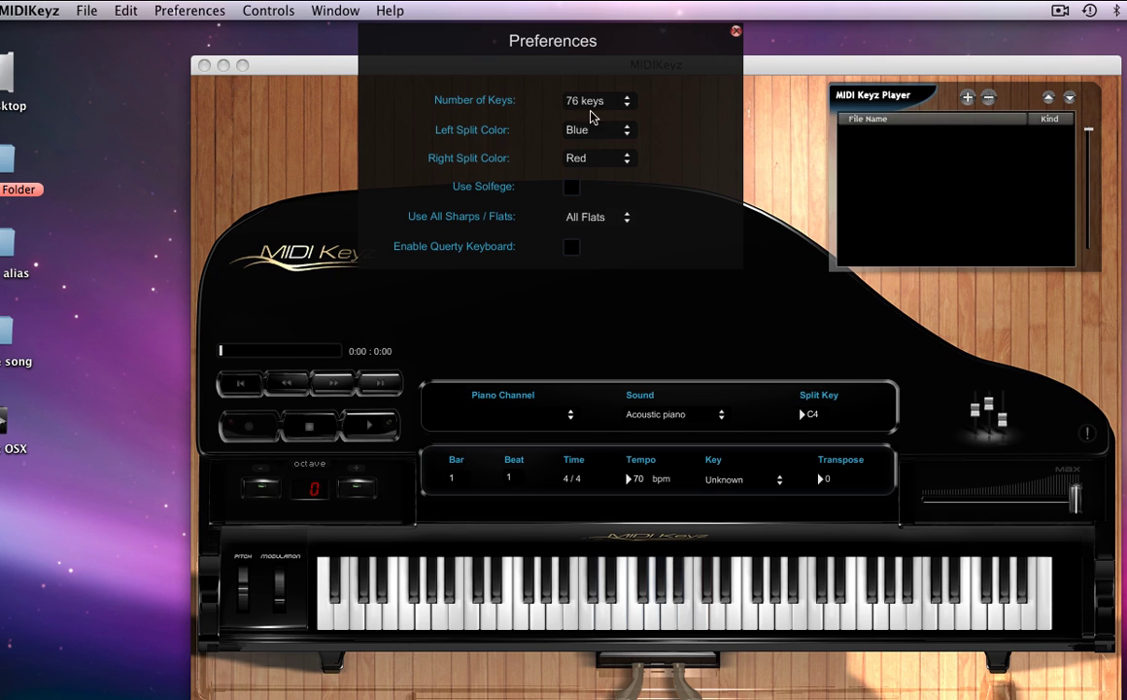
{"action": "left_click", "coordinate": [573, 250]}
{"action": "key", "text": "a"}
{"action": "key", "text": "a"}
{"action": "key", "text": "f"}
{"action": "key", "text": "j"}
{"action": "key", "text": "k"}
{"action": "key", "text": "a"}
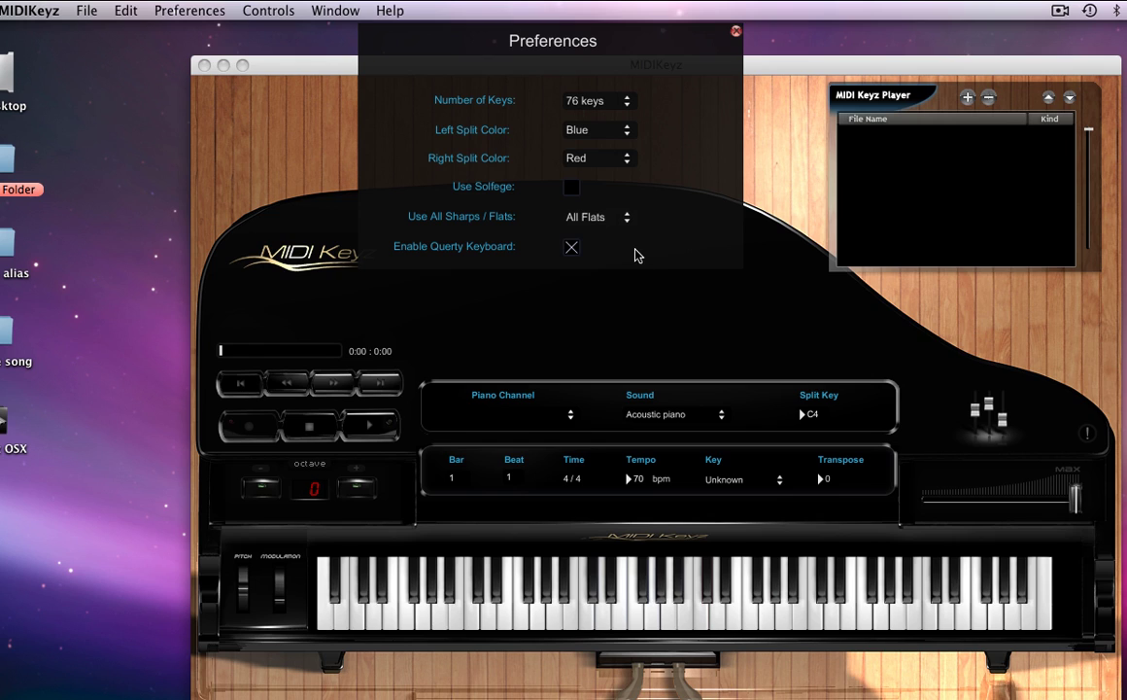
{"action": "key", "text": "a"}
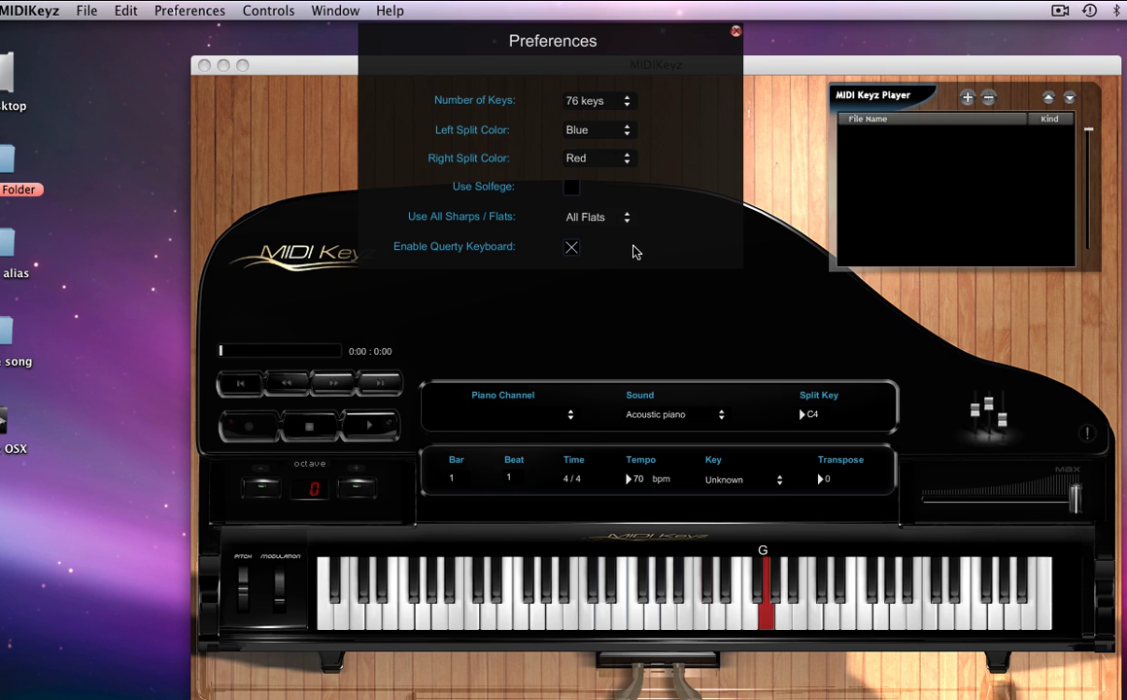
Step: Disable Querty Keyboard, stop playback, and close the General preferences panel
{"action": "left_click", "coordinate": [572, 248]}
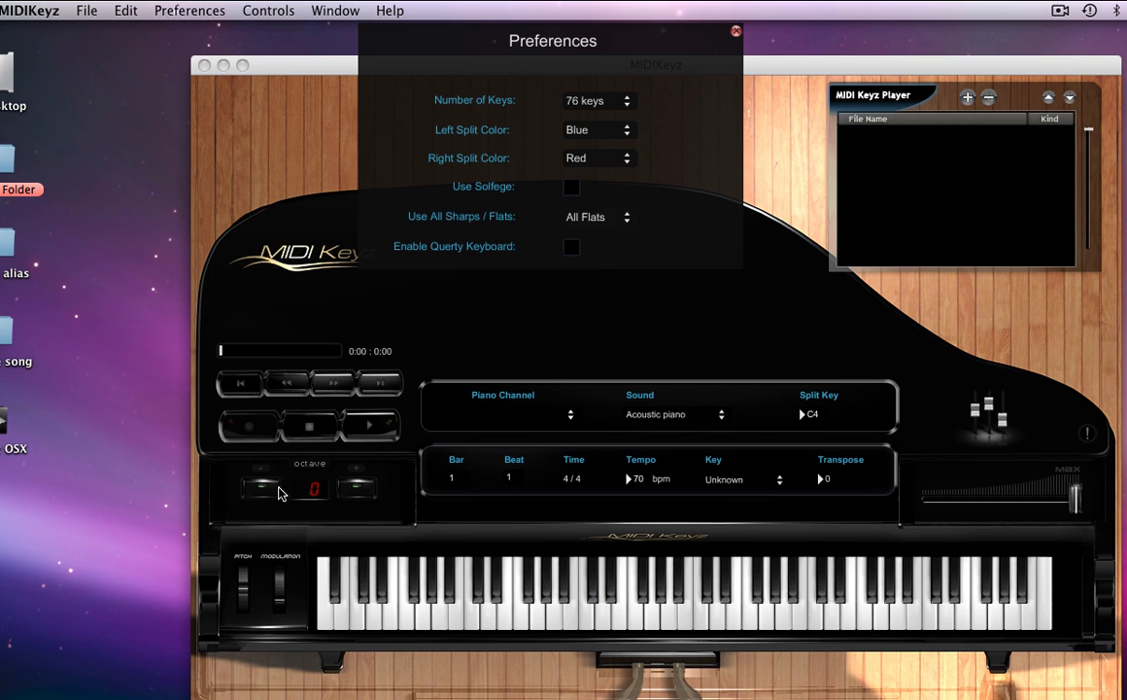
{"action": "left_click", "coordinate": [311, 427]}
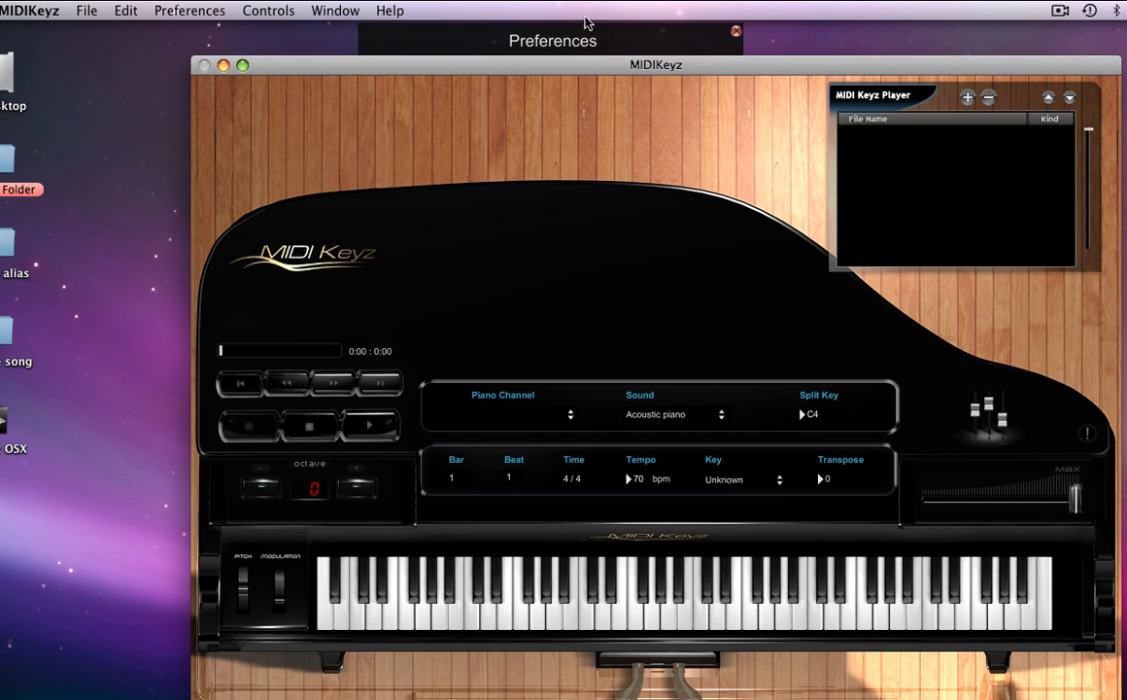
{"action": "left_click", "coordinate": [583, 43]}
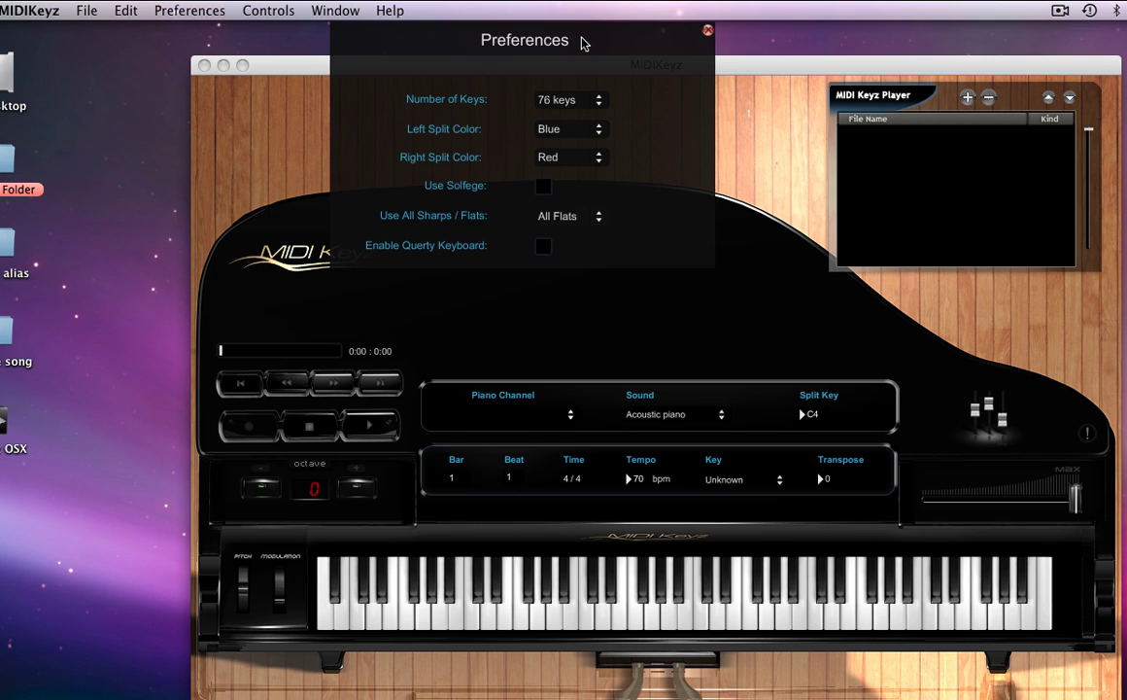
{"action": "left_click", "coordinate": [709, 32]}
Step: Open Audio and MIDI preferences and keep MIDI Input set to to MIDIKeyz 1
{"action": "left_click", "coordinate": [185, 9]}
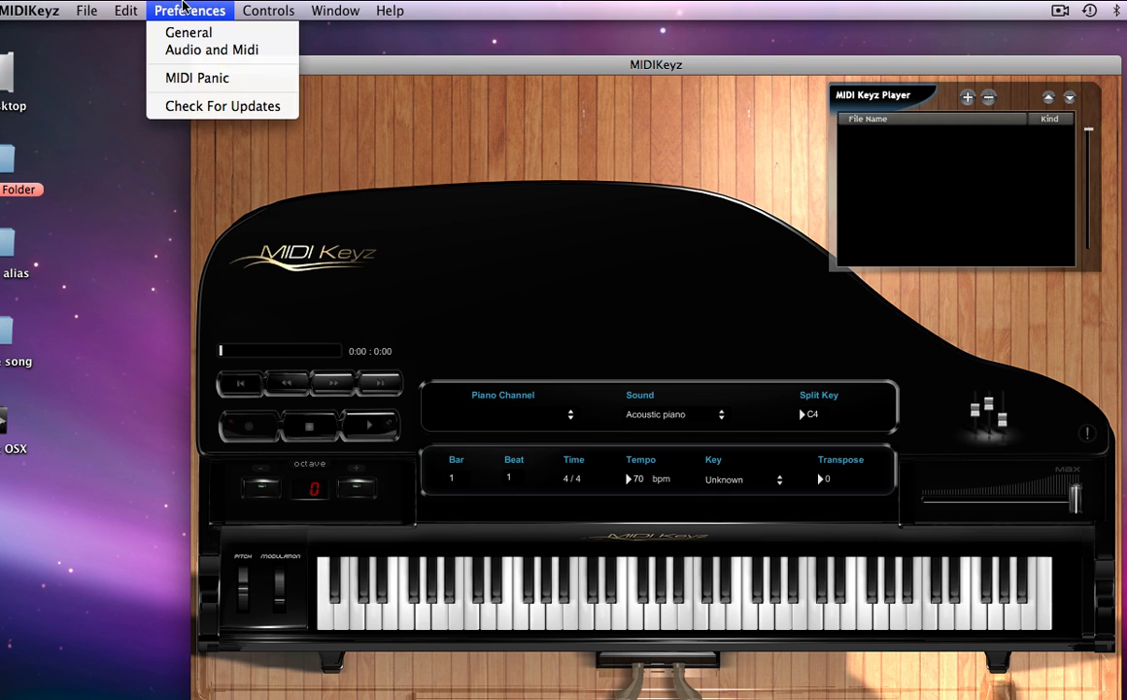
{"action": "left_click", "coordinate": [202, 50]}
{"action": "left_click_drag", "start_coordinate": [594, 176], "coordinate": [663, 133]}
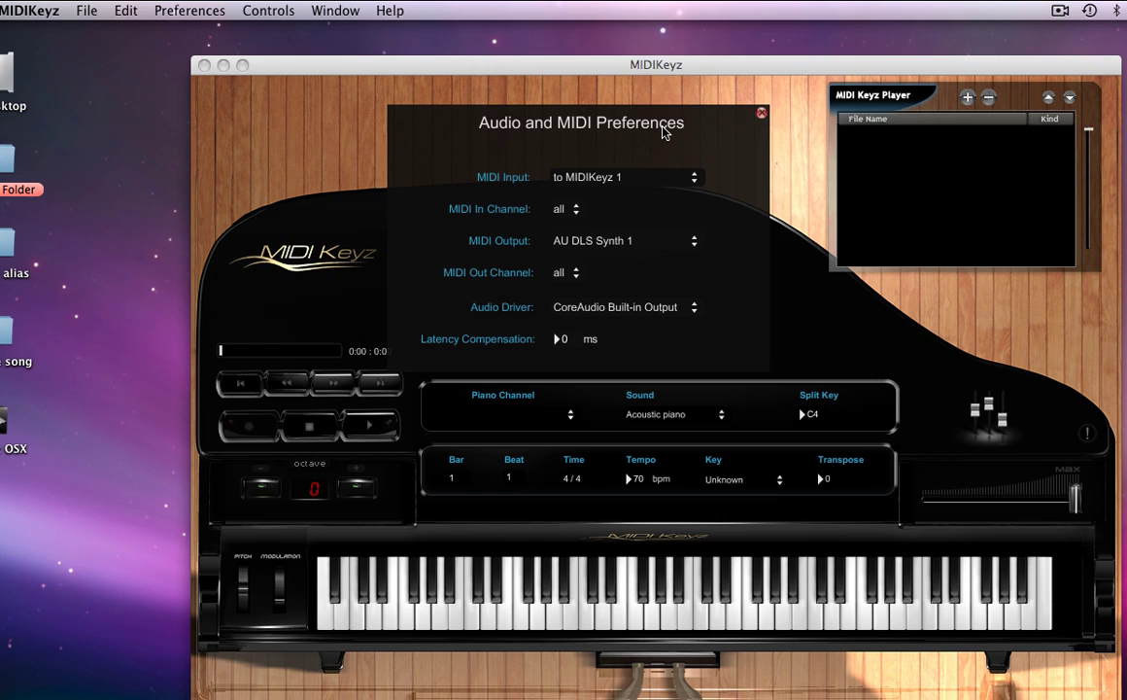
{"action": "left_click", "coordinate": [680, 182]}
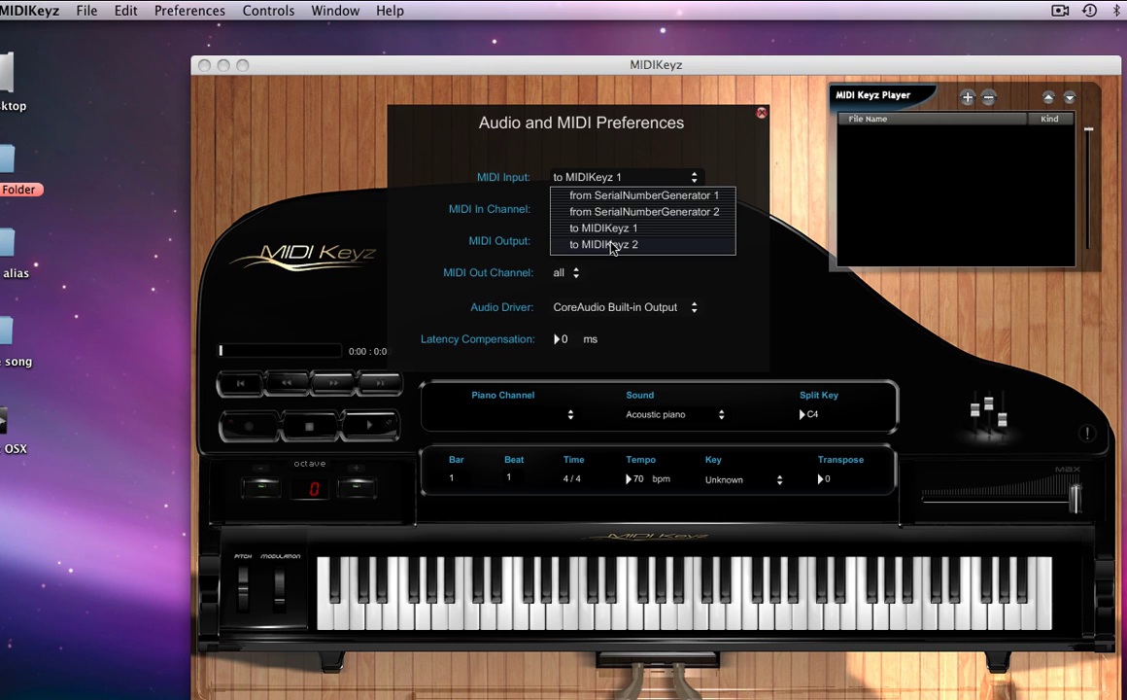
{"action": "left_click", "coordinate": [583, 228]}
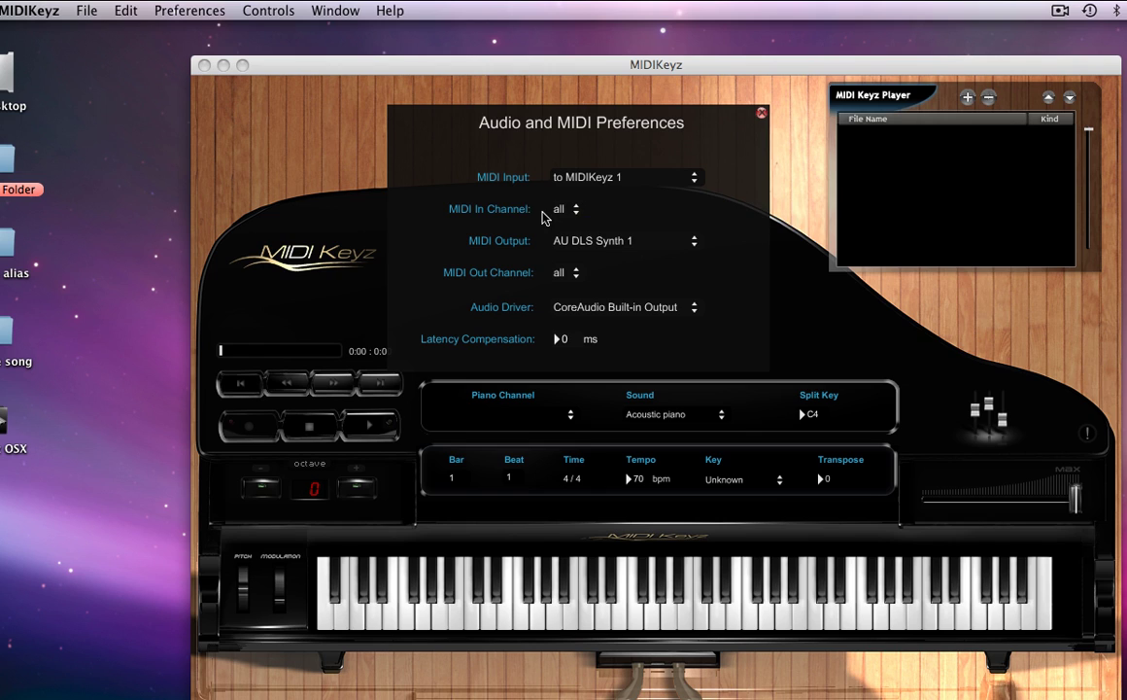
Step: Keep MIDI Output AU DLS Synth 1 and Audio Driver CoreAudio Built-in Output, then close the panel
{"action": "left_click", "coordinate": [589, 243]}
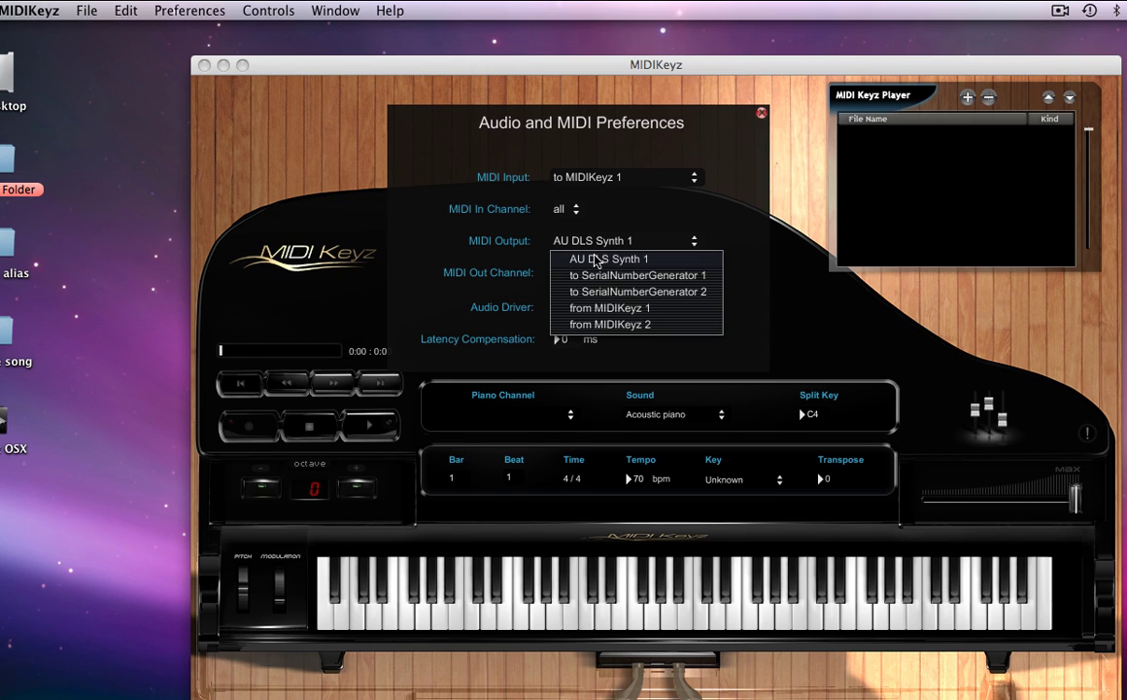
{"action": "left_click", "coordinate": [596, 260]}
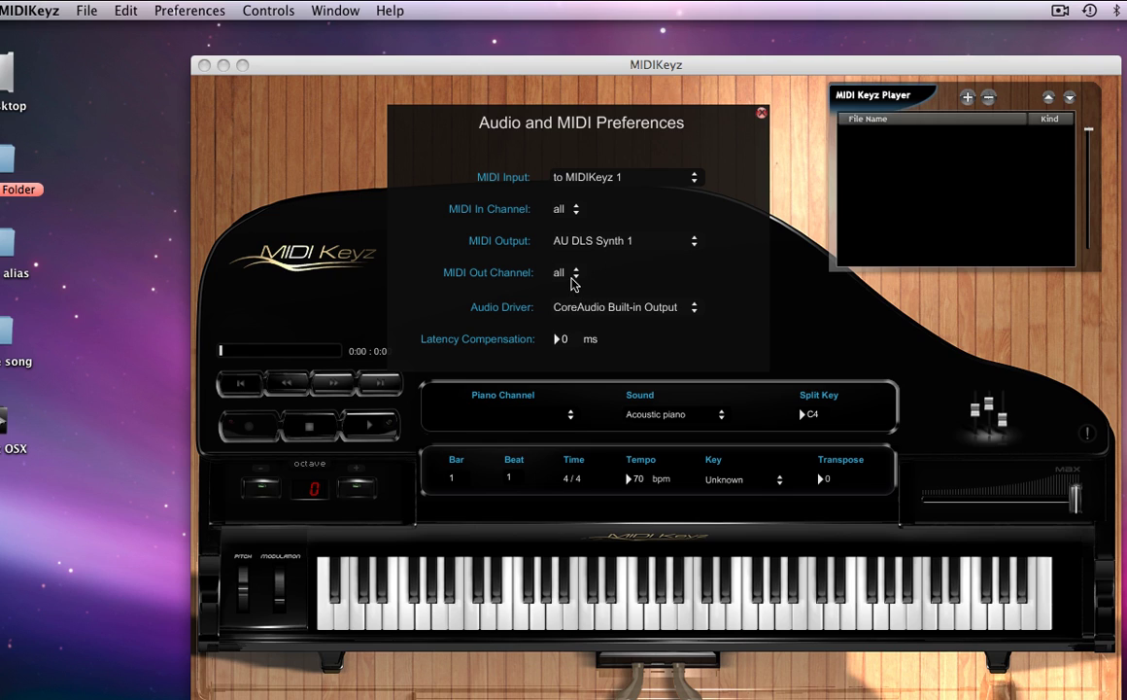
{"action": "left_click", "coordinate": [661, 308]}
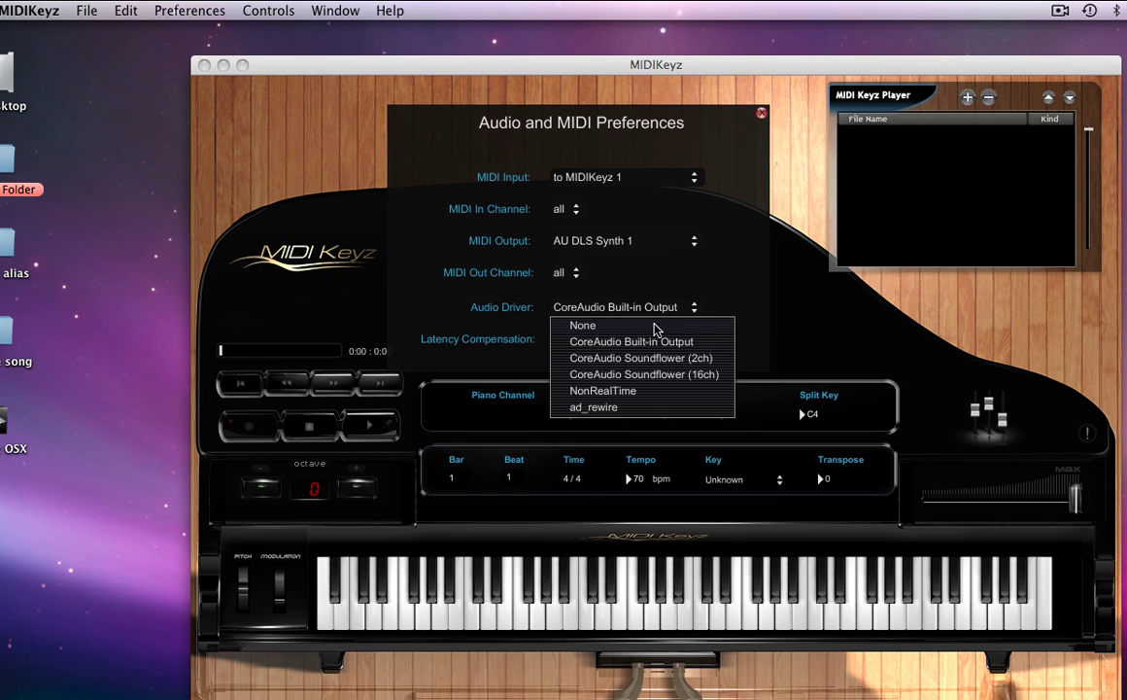
{"action": "left_click", "coordinate": [654, 345]}
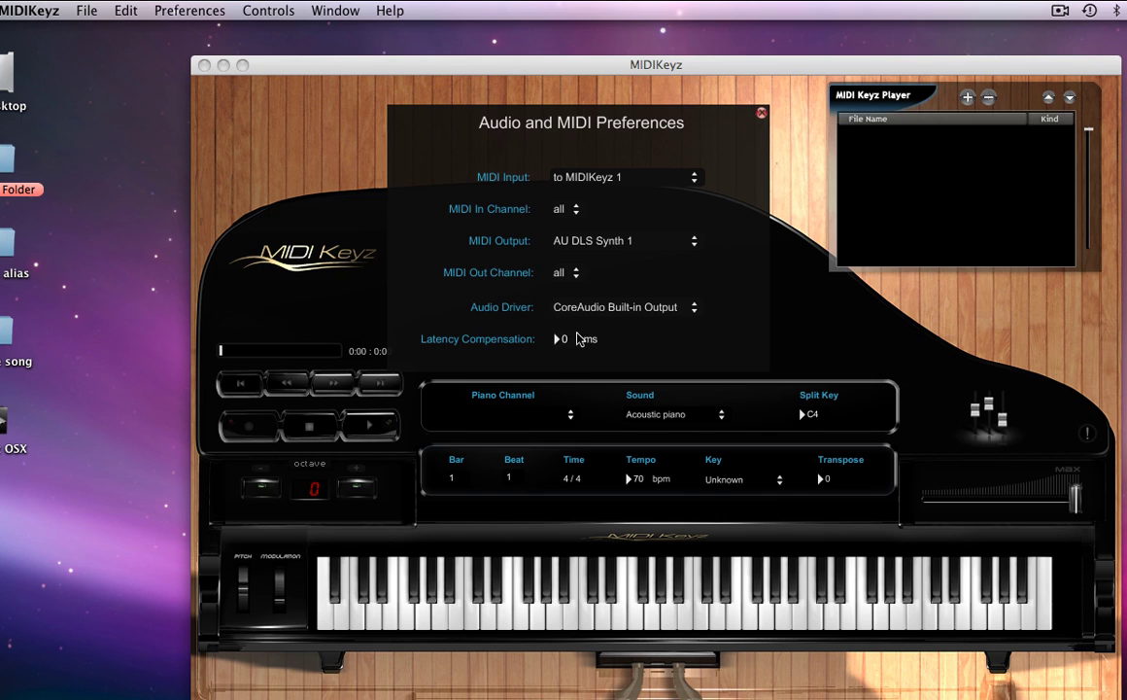
{"action": "left_click", "coordinate": [762, 113]}
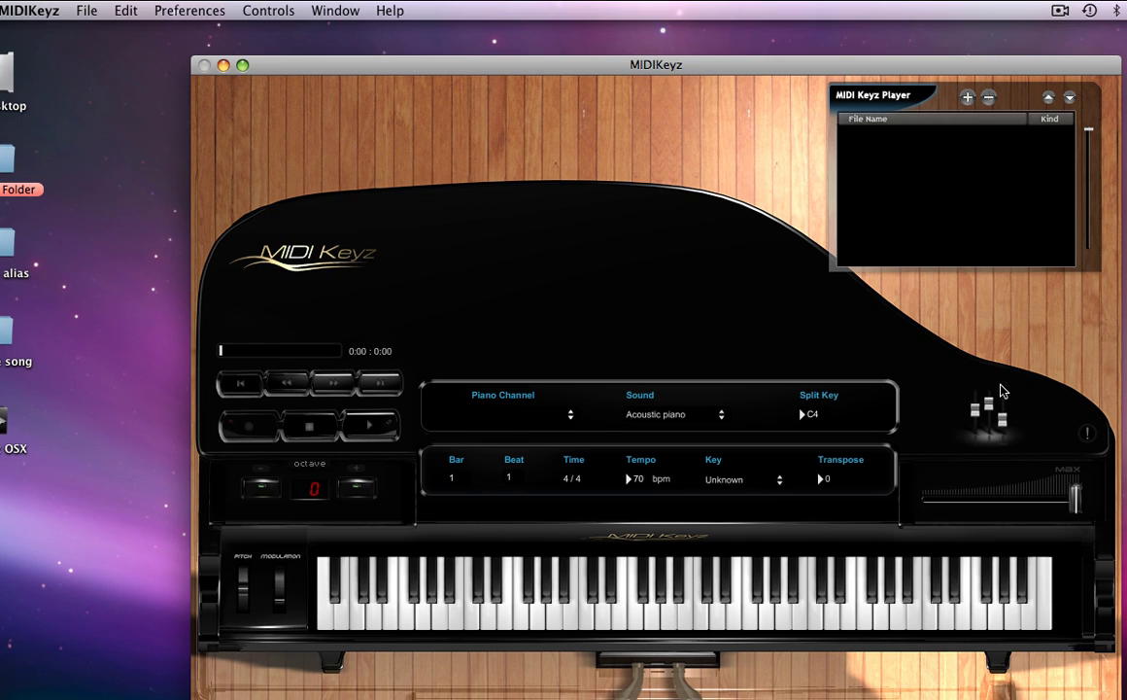
{"action": "left_click", "coordinate": [986, 411]}
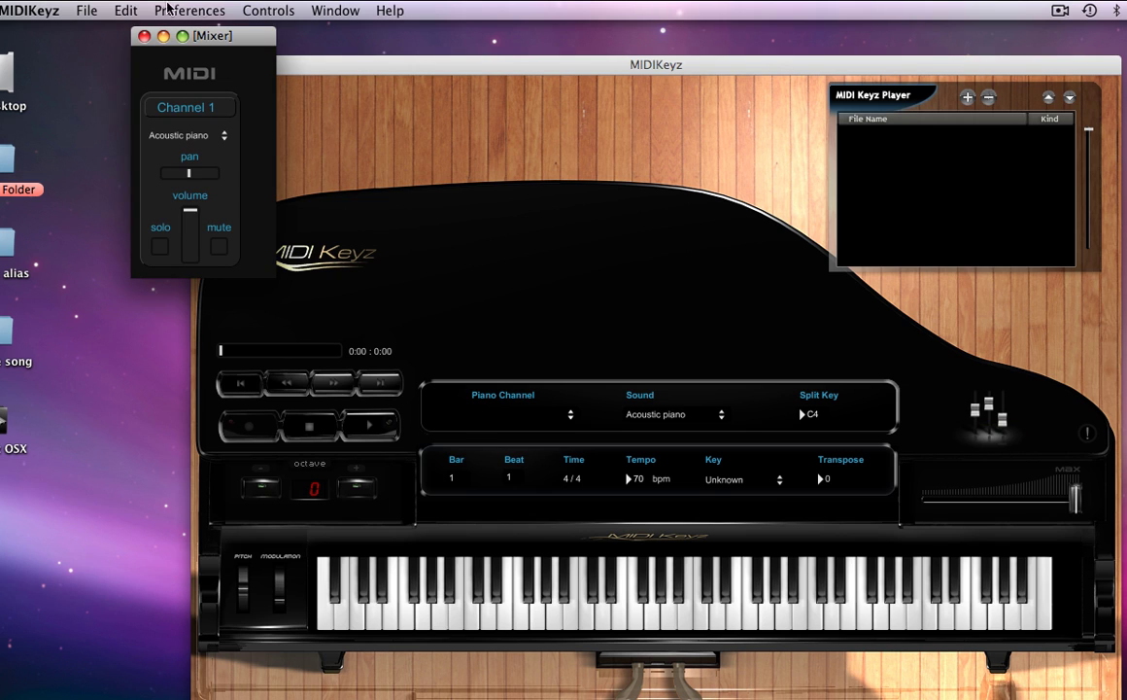
{"action": "left_click_drag", "start_coordinate": [209, 40], "coordinate": [447, 55]}
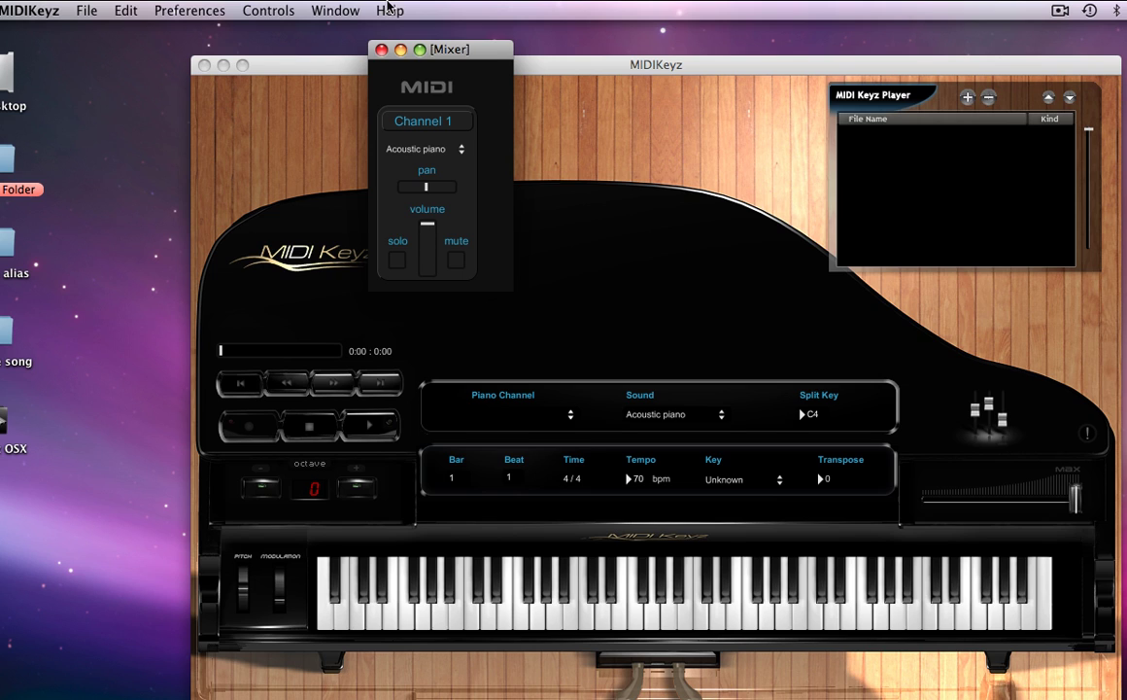
{"action": "left_click", "coordinate": [381, 49]}
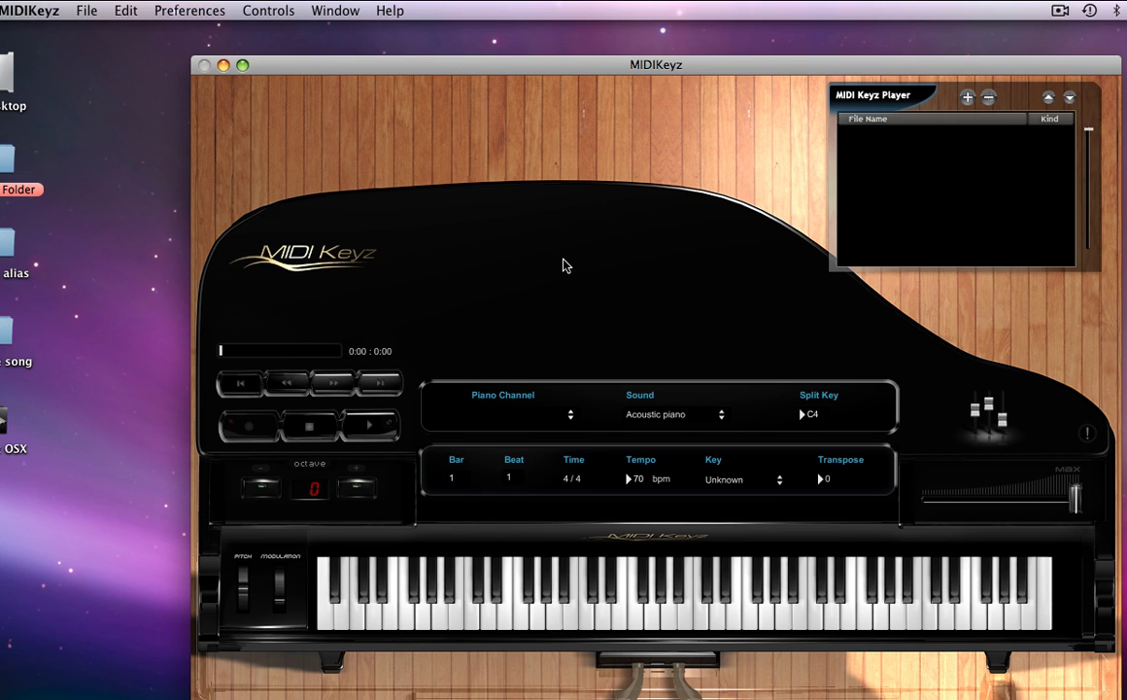